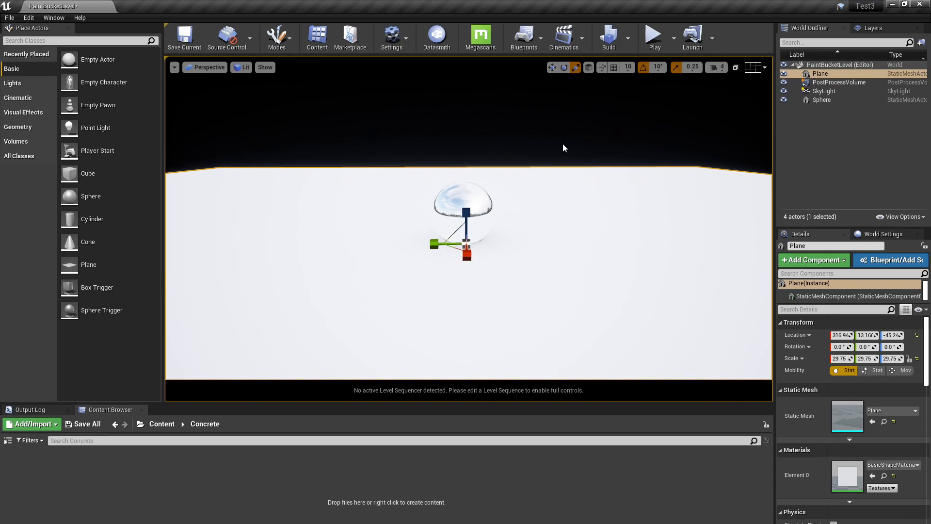
# Delete the SkyLight and the PostProcessVolume from the level.
pyautogui.click(830, 90)
pyautogui.press('Delete')
pyautogui.click(828, 81)
pyautogui.press('Delete')
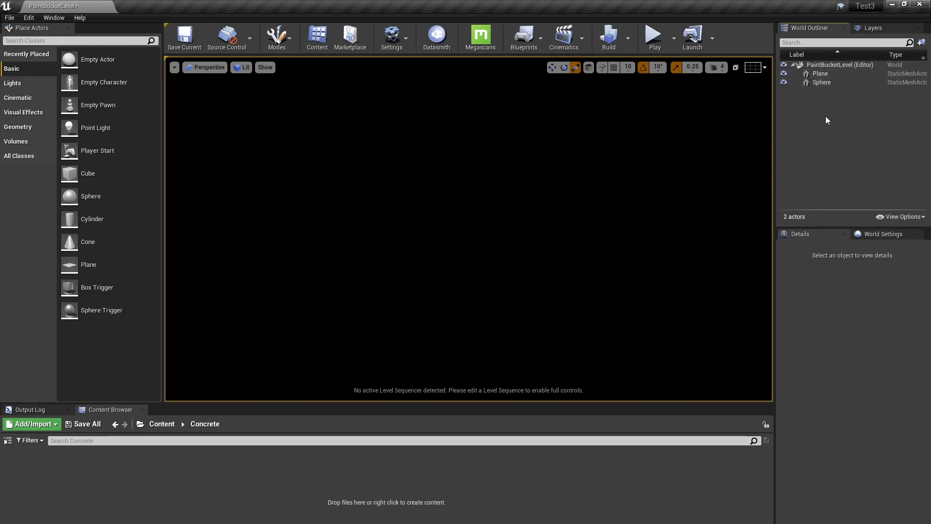
pyautogui.click(823, 77)
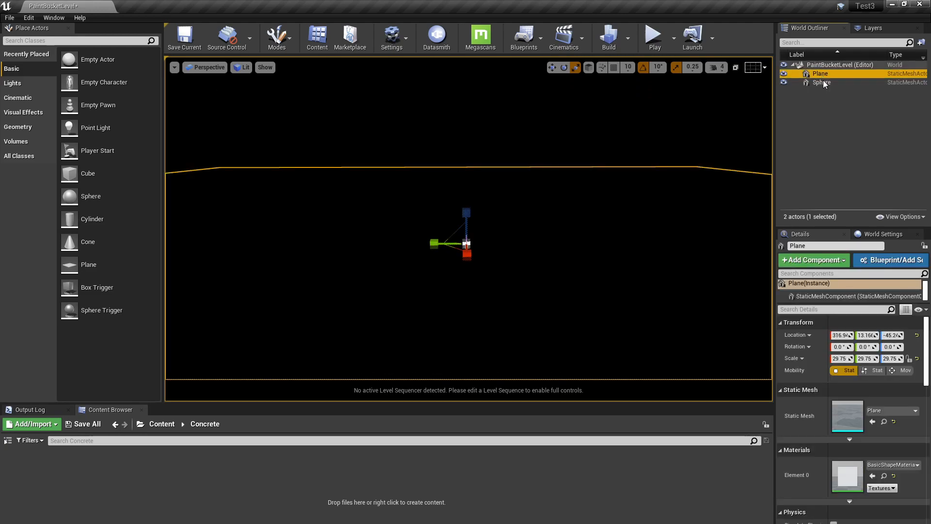
pyautogui.click(823, 82)
pyautogui.click(823, 76)
pyautogui.click(822, 91)
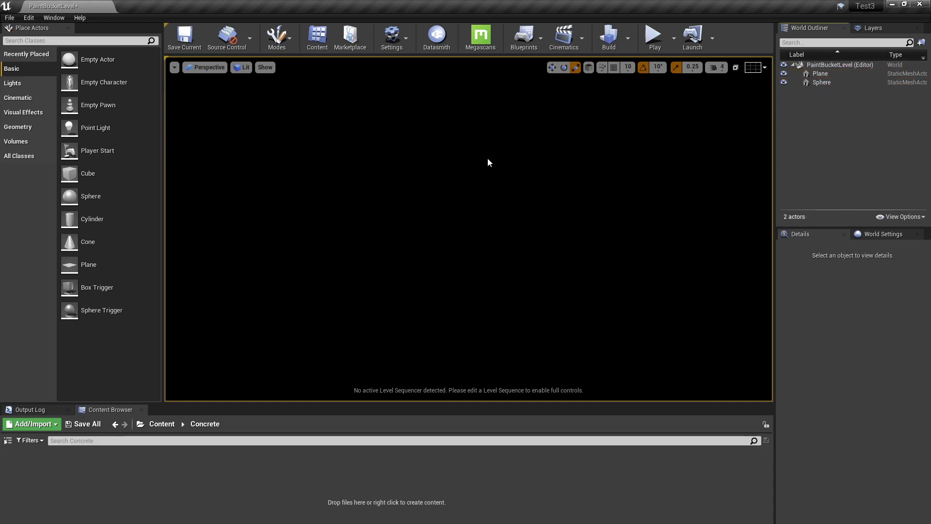
# Place an HDRI Backdrop light actor in the level, switch to the move tool and select the ground plane.
pyautogui.click(19, 85)
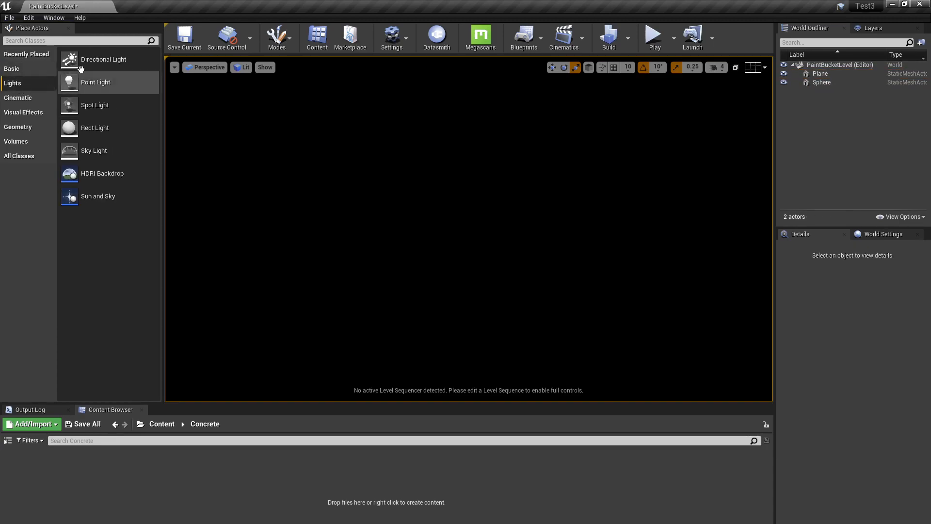
pyautogui.moveTo(103, 174); pyautogui.dragTo(469, 234)
pyautogui.press('w')
pyautogui.click(350, 257)
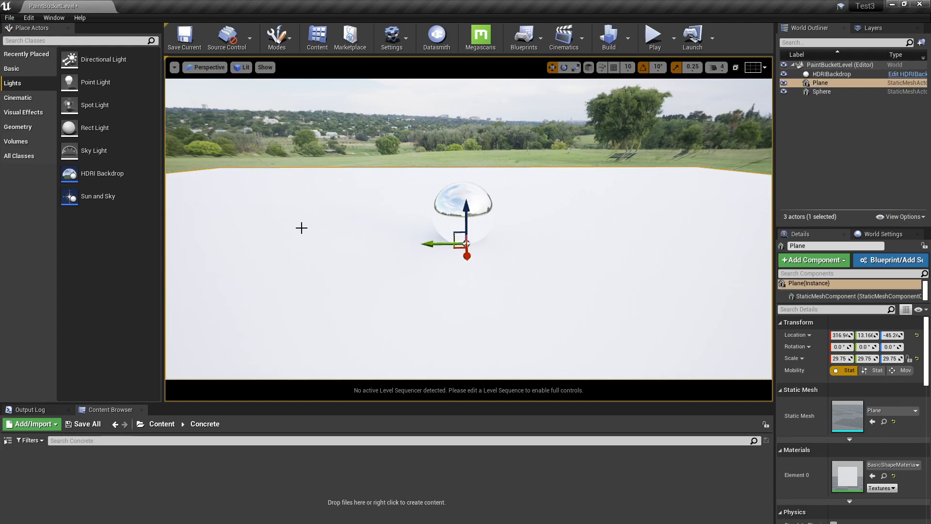
# Start an asset import into the Concrete folder and browse to Megascans Library > Downloaded > surface > concrete_damaged_uktnchvew on drive D.
pyautogui.rightClick(100, 491)
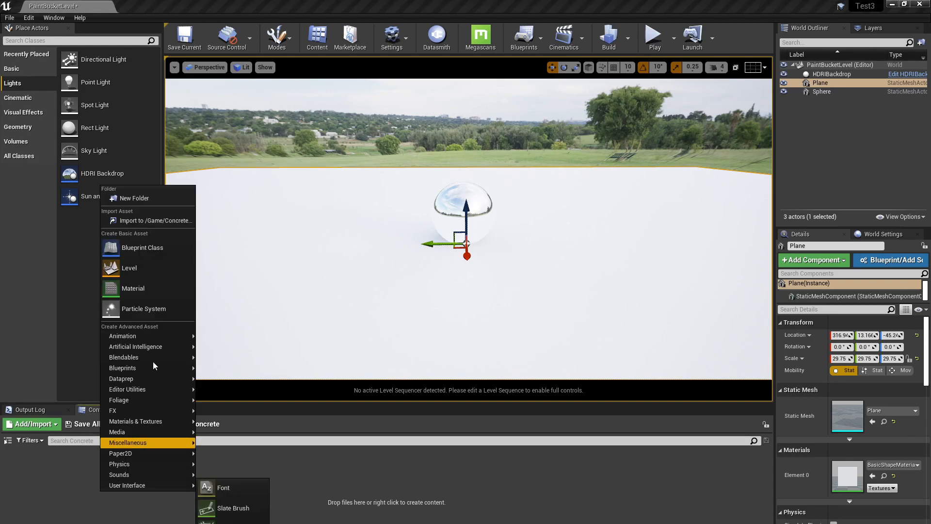
pyautogui.click(128, 220)
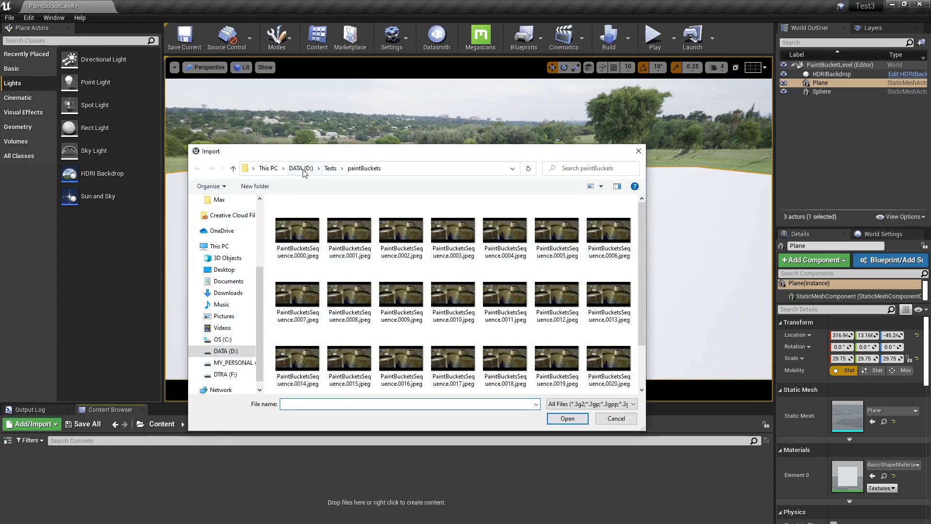
pyautogui.click(301, 168)
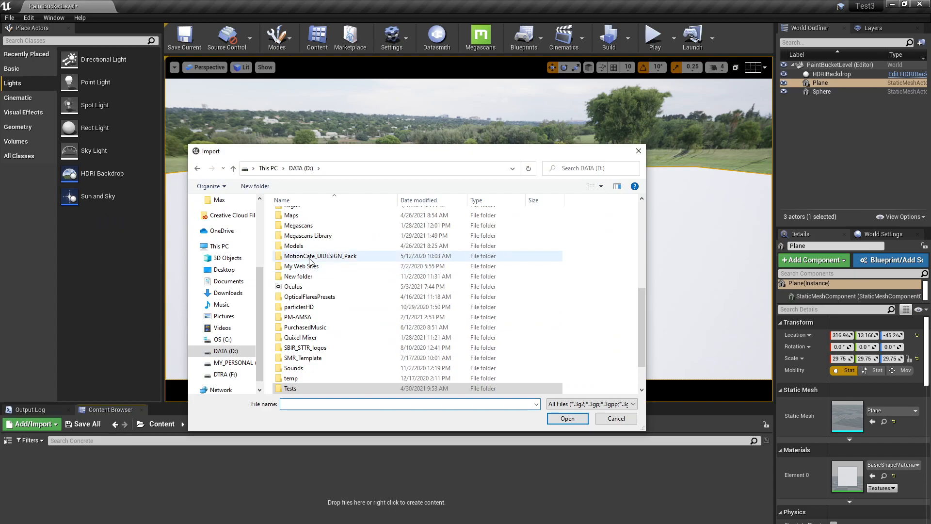
pyautogui.doubleClick(311, 236)
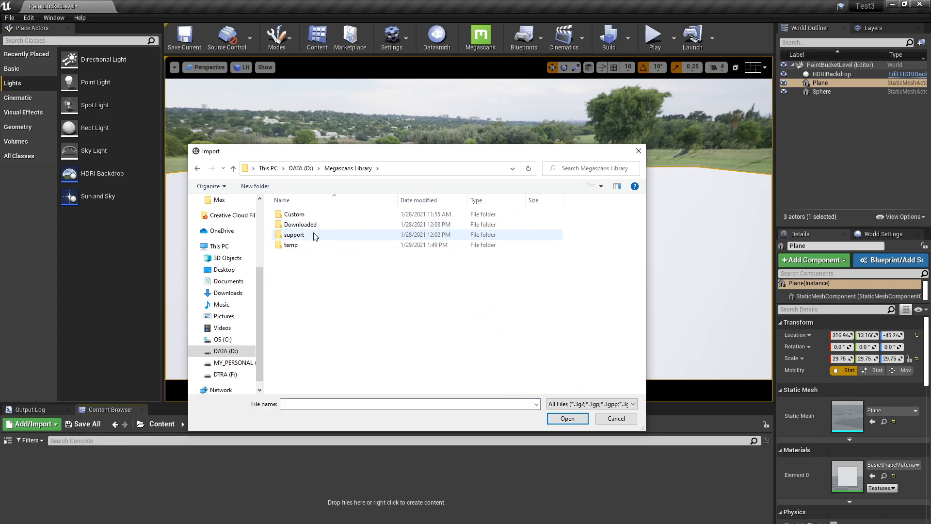
pyautogui.click(304, 217)
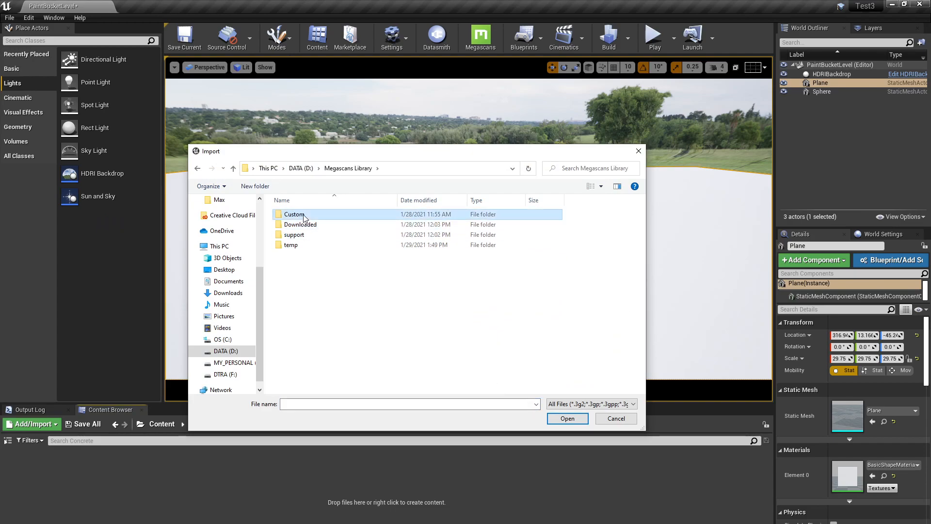
pyautogui.doubleClick(304, 217)
pyautogui.click(349, 168)
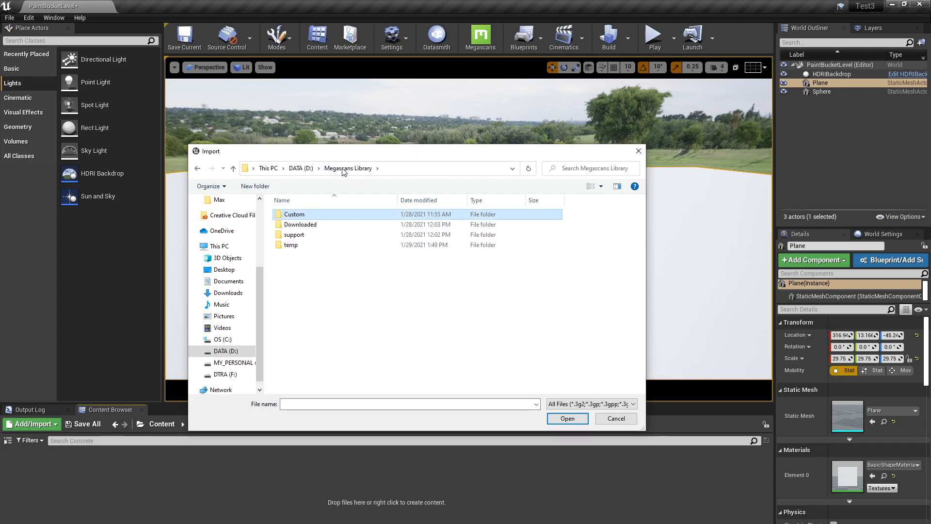
pyautogui.doubleClick(300, 224)
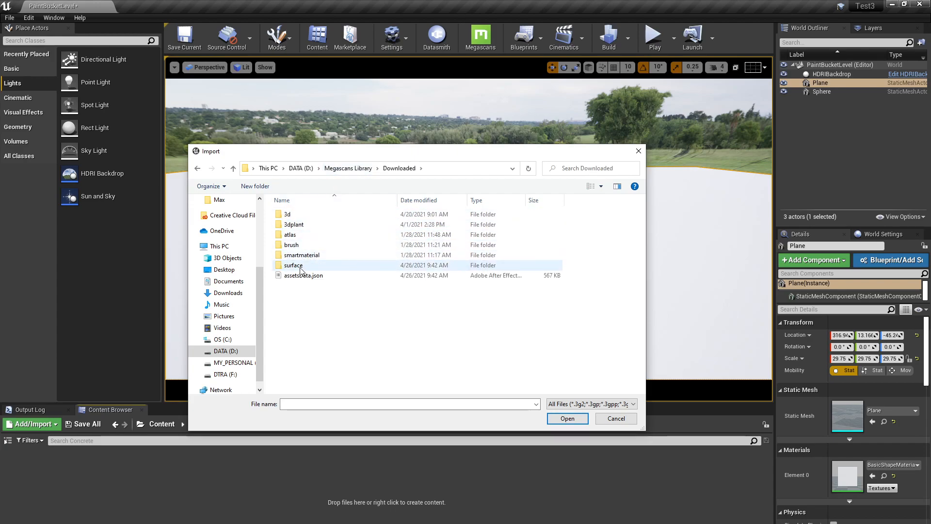
pyautogui.doubleClick(301, 267)
pyautogui.doubleClick(310, 224)
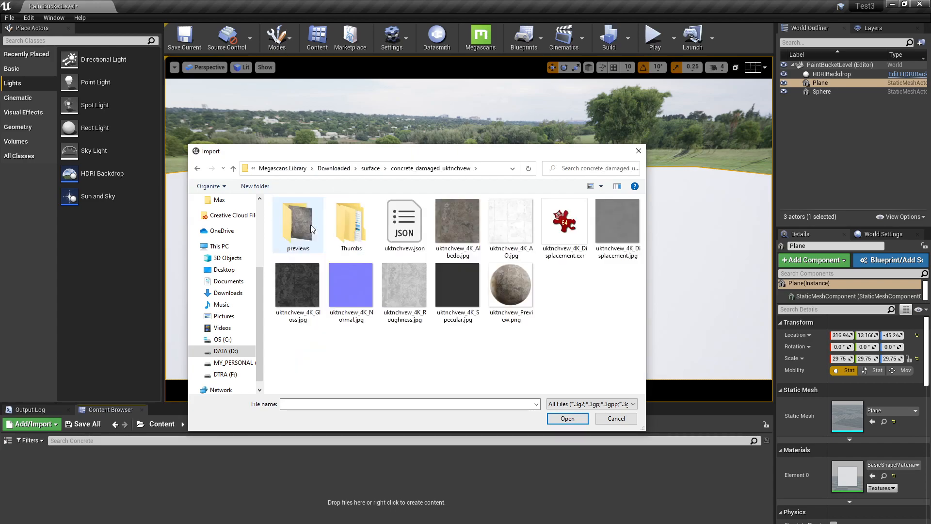
# Import the 4K Albedo, Normal and Roughness JPG textures of the damaged concrete.
pyautogui.click(448, 227)
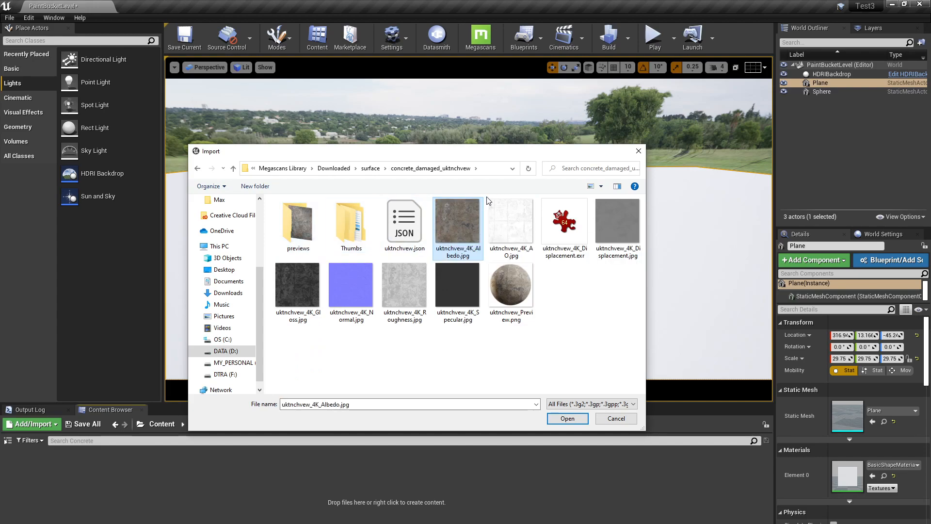
pyautogui.keyDown('ctrl'); pyautogui.click(344, 292); pyautogui.keyUp('ctrl')
pyautogui.keyDown('ctrl'); pyautogui.click(399, 290); pyautogui.keyUp('ctrl')
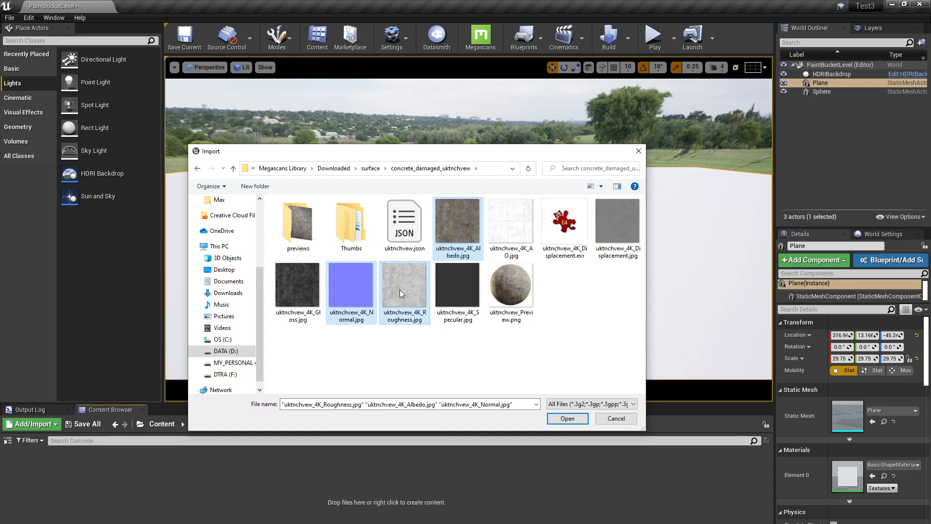
pyautogui.click(565, 419)
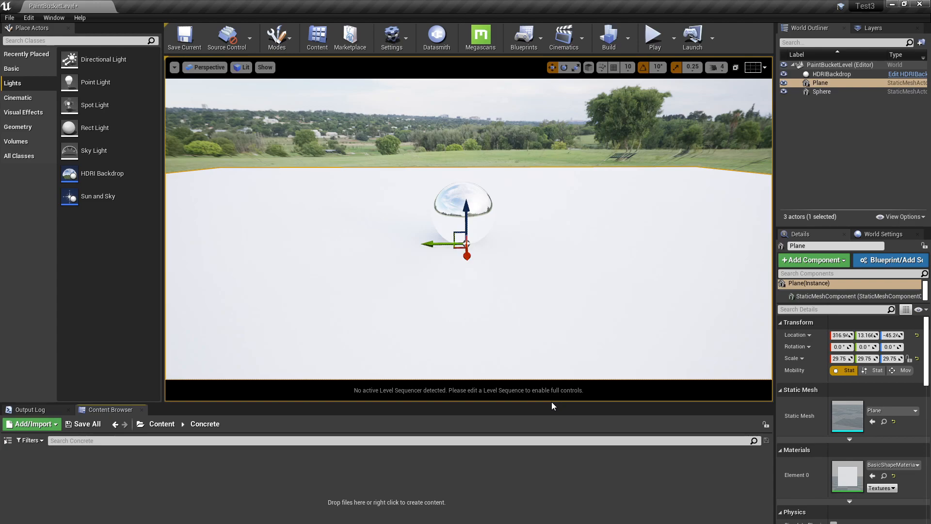
# Create a material named M_Concrete in the Concrete folder and apply it to the ground plane.
pyautogui.rightClick(199, 479)
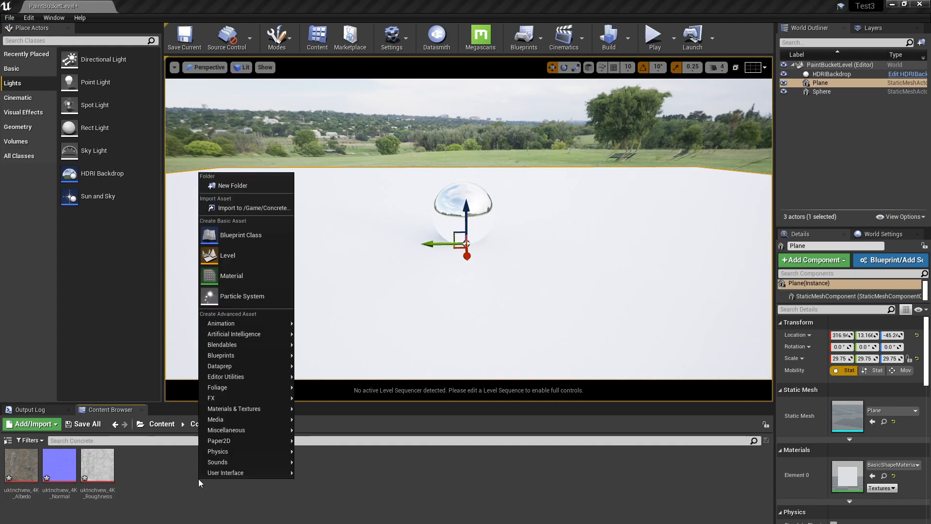
pyautogui.click(225, 272)
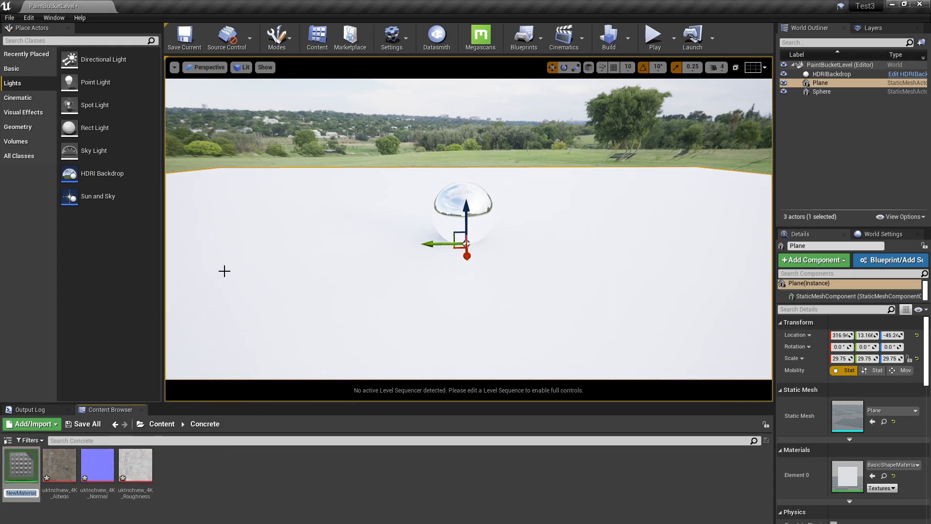
pyautogui.write('M')
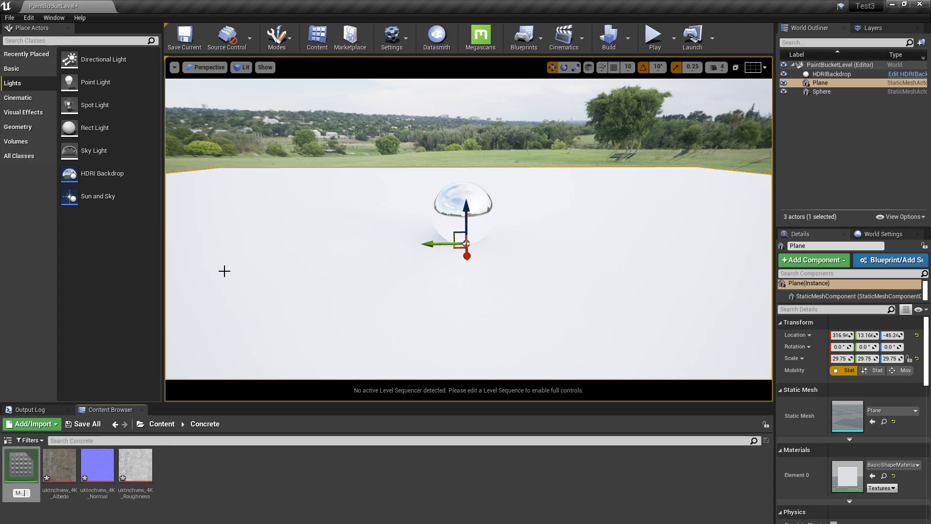
pyautogui.write('_Concrete')
pyautogui.press('Return')
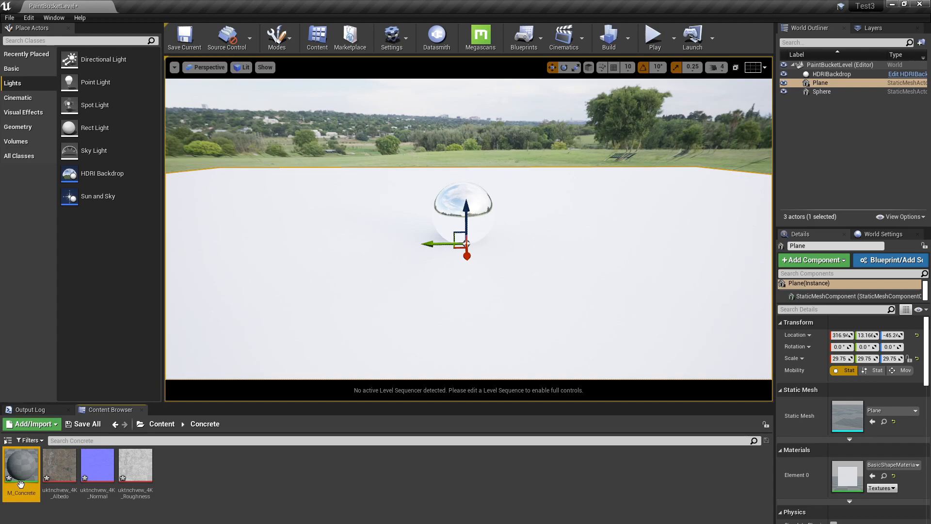
pyautogui.moveTo(21, 464); pyautogui.dragTo(327, 294)
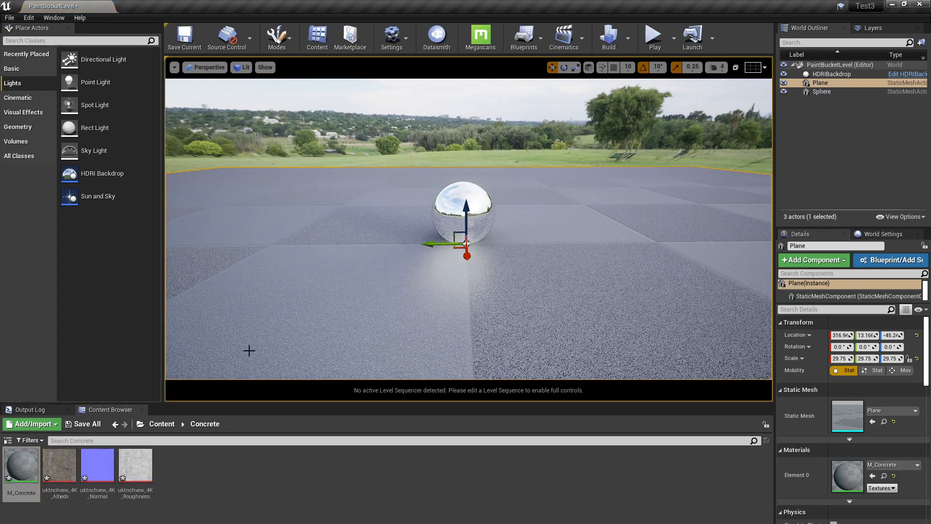
# Open M_Concrete, add the albedo, normal and roughness textures to its graph and spread the nodes apart.
pyautogui.doubleClick(20, 462)
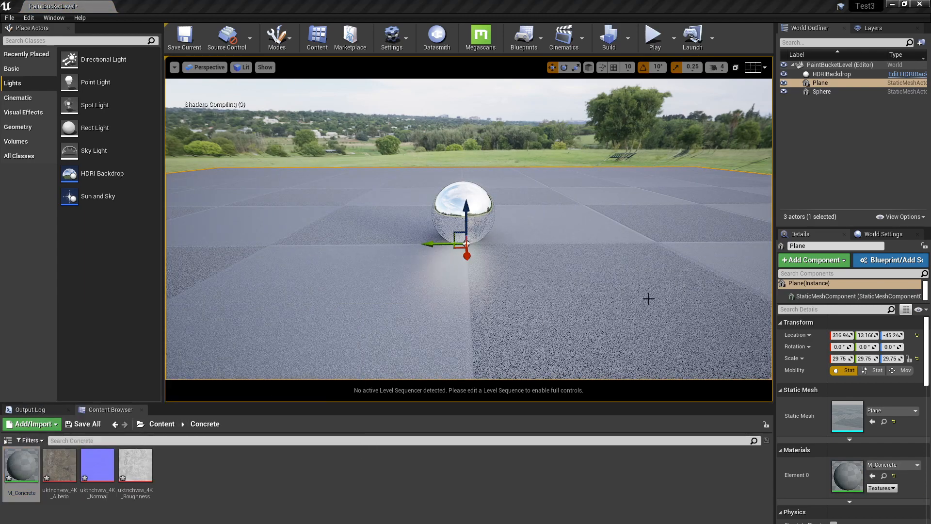
pyautogui.click(59, 464)
pyautogui.keyDown('shift'); pyautogui.click(138, 468); pyautogui.keyUp('shift')
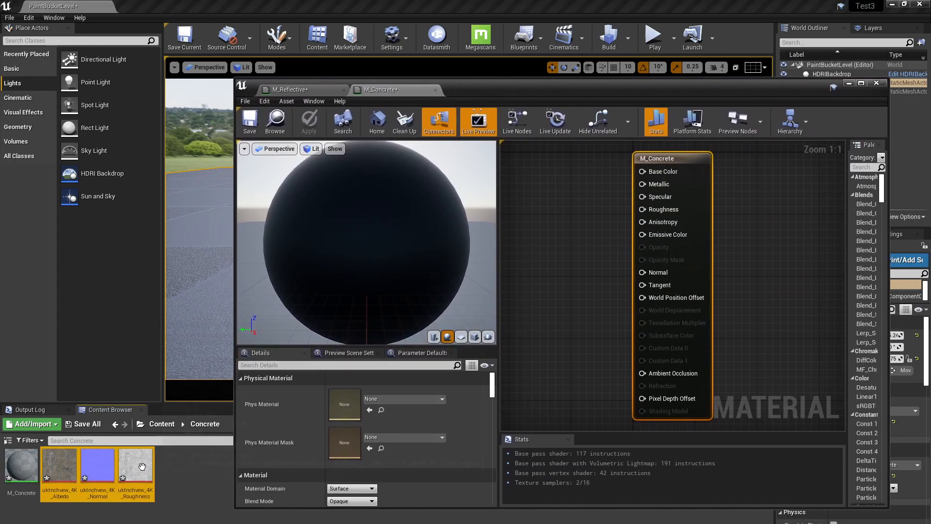
pyautogui.moveTo(59, 466); pyautogui.dragTo(544, 264)
pyautogui.moveTo(697, 166); pyautogui.dragTo(759, 165)
pyautogui.moveTo(581, 268); pyautogui.dragTo(572, 181)
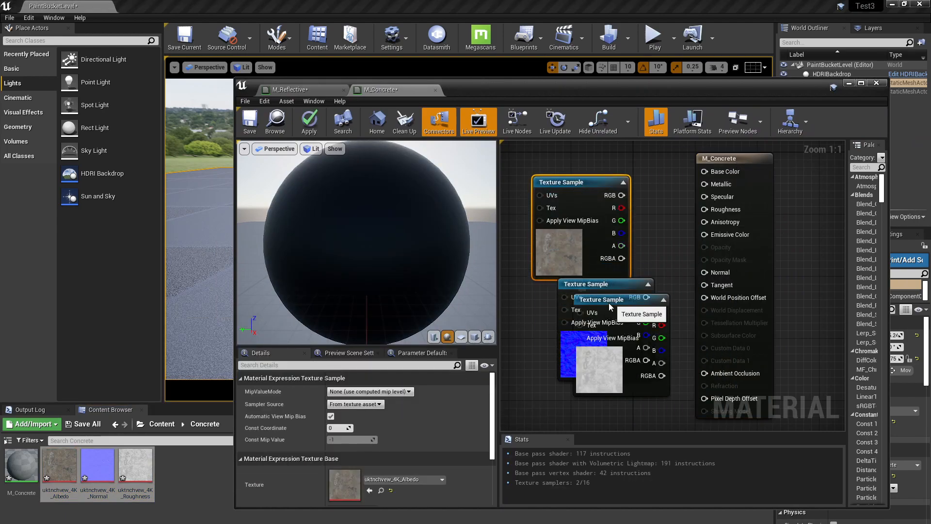
pyautogui.moveTo(612, 305); pyautogui.dragTo(549, 373)
# Connect the albedo, normal and roughness samples to Base Color, Normal and Roughness, then apply the material and close its editor.
pyautogui.moveTo(621, 195); pyautogui.dragTo(704, 171)
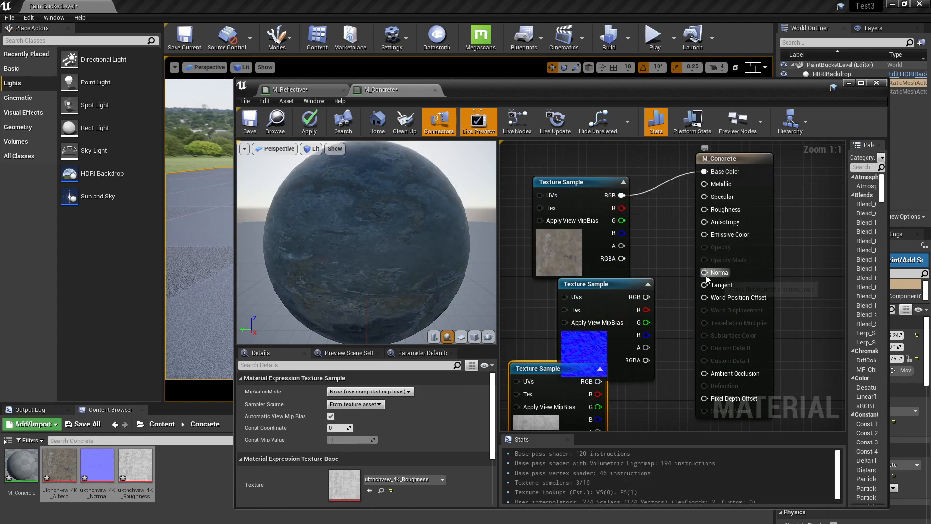
pyautogui.moveTo(704, 273); pyautogui.dragTo(646, 297)
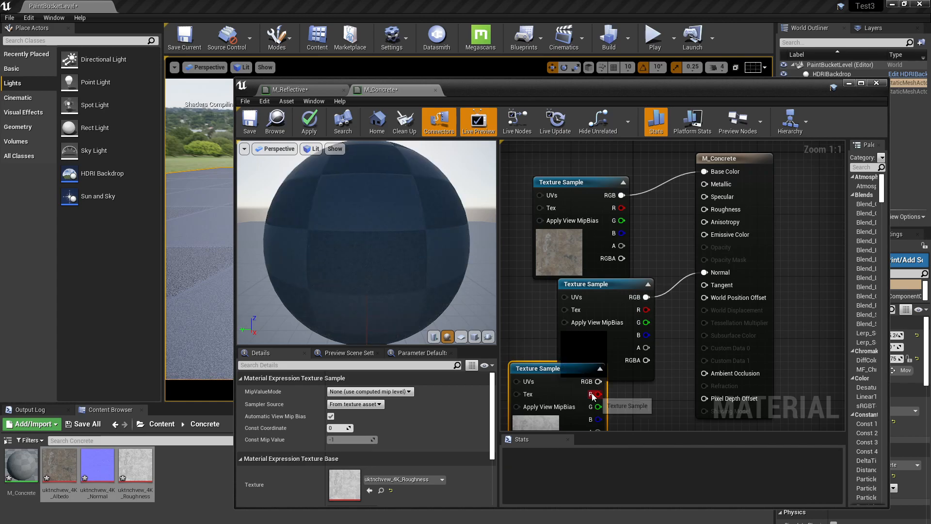
pyautogui.moveTo(592, 396); pyautogui.dragTo(704, 209)
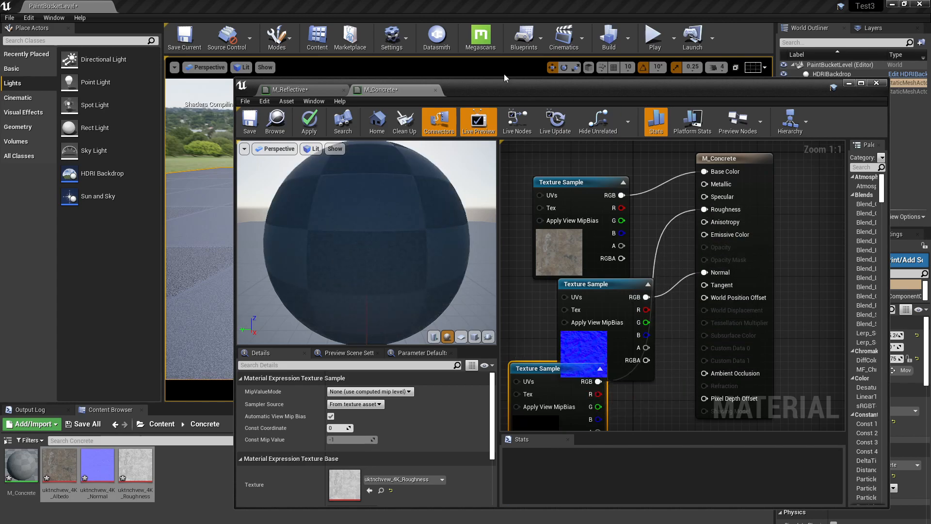
pyautogui.click(311, 122)
pyautogui.moveTo(510, 86); pyautogui.dragTo(927, 106)
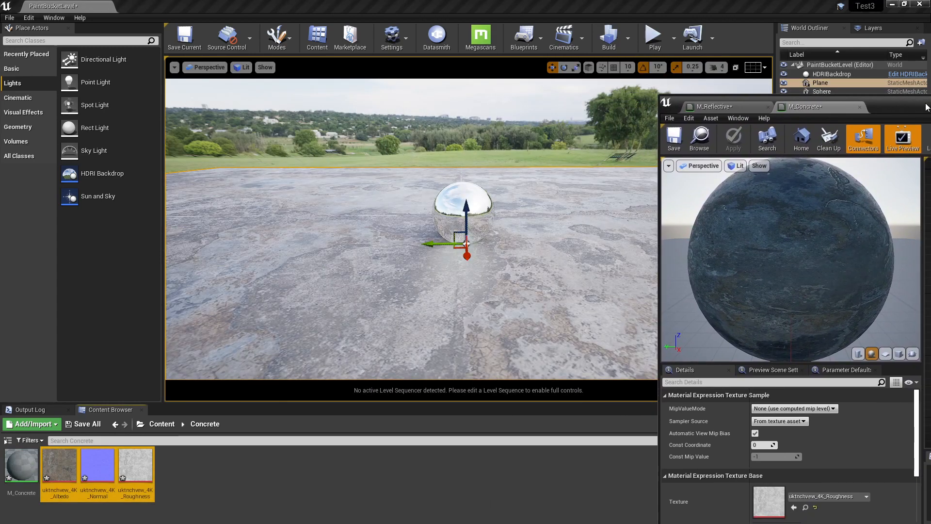
pyautogui.click(930, 100)
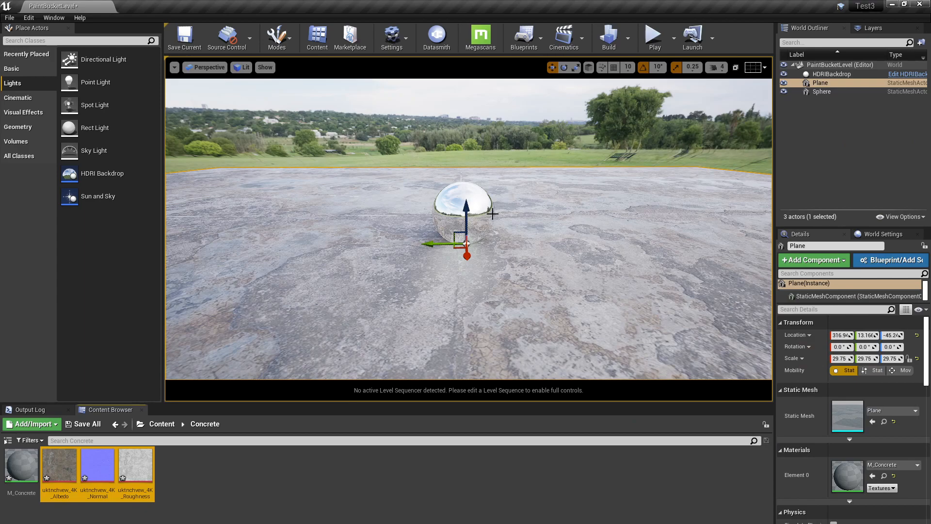
# Add a Post Process Volume to the level and enable its Infinite Extent option.
pyautogui.scroll(5, 491, 214)
pyautogui.keyDown('alt'); pyautogui.moveTo(532, 260); pyautogui.dragTo(556, 269); pyautogui.keyUp('alt')
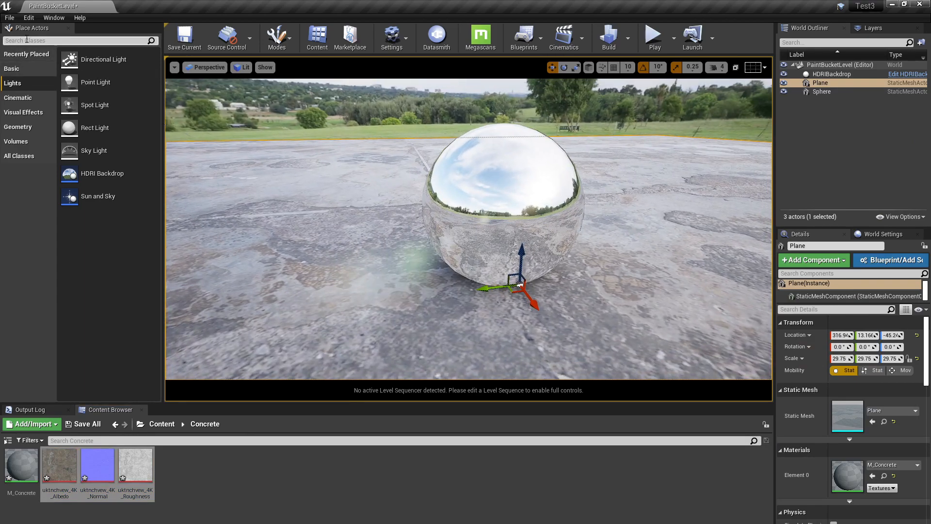
pyautogui.write('post')
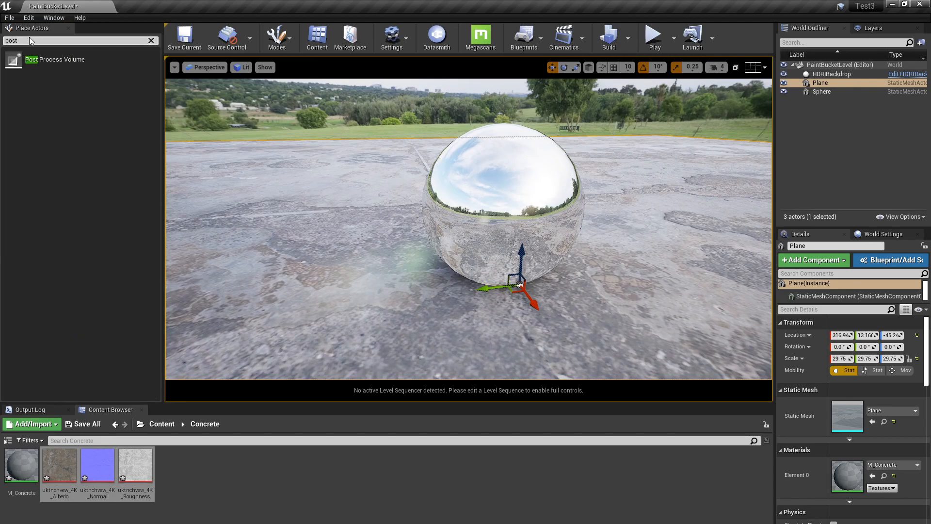
pyautogui.moveTo(54, 59); pyautogui.dragTo(331, 281)
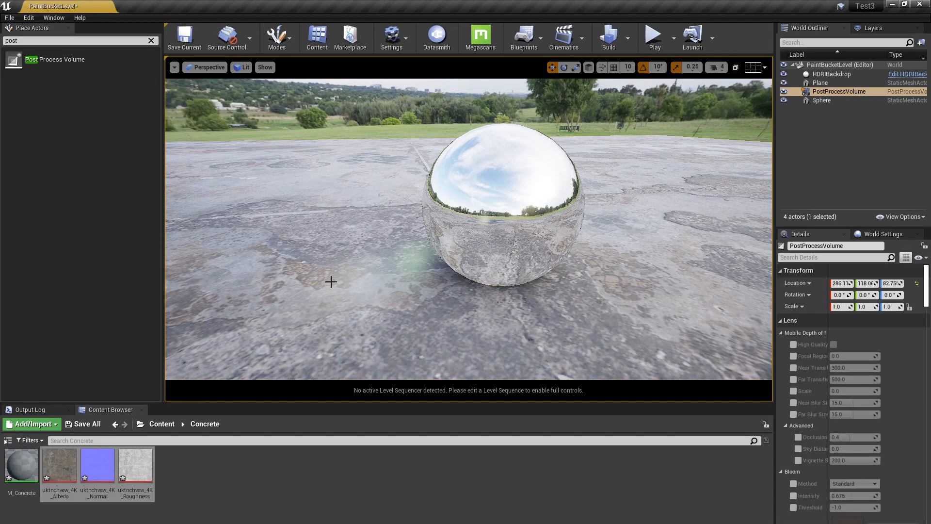
pyautogui.click(805, 256)
pyautogui.write('inf')
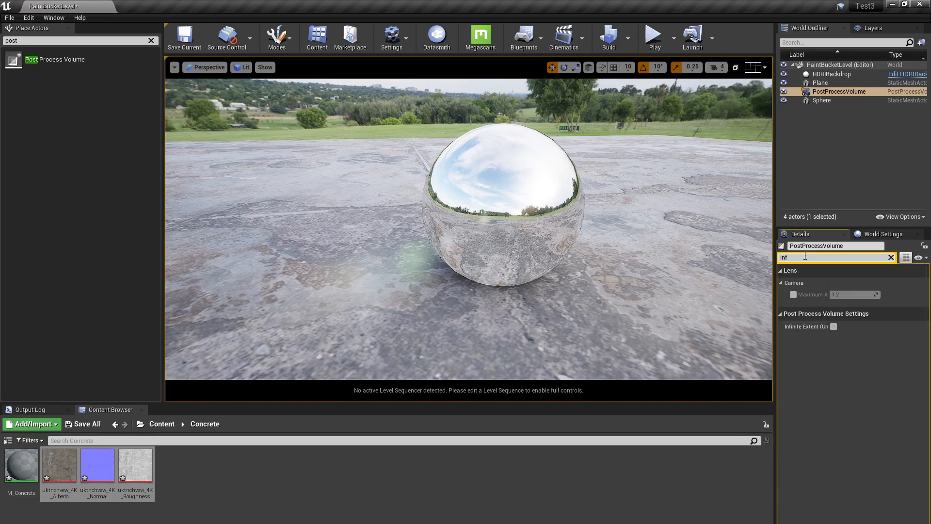
pyautogui.click(833, 326)
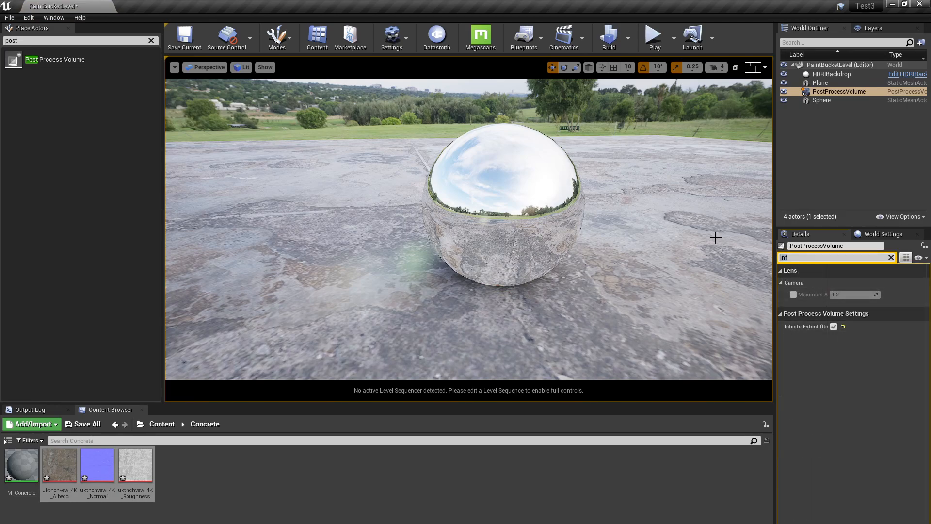
# Override the Post Process Volume's Lens Flares intensity and set it to 0.
pyautogui.write('flare')
pyautogui.click(793, 294)
pyautogui.click(839, 294)
pyautogui.write('0')
pyautogui.press('Return')
pyautogui.scroll(5, 473, 267)
pyautogui.scroll(-6, 473, 269)
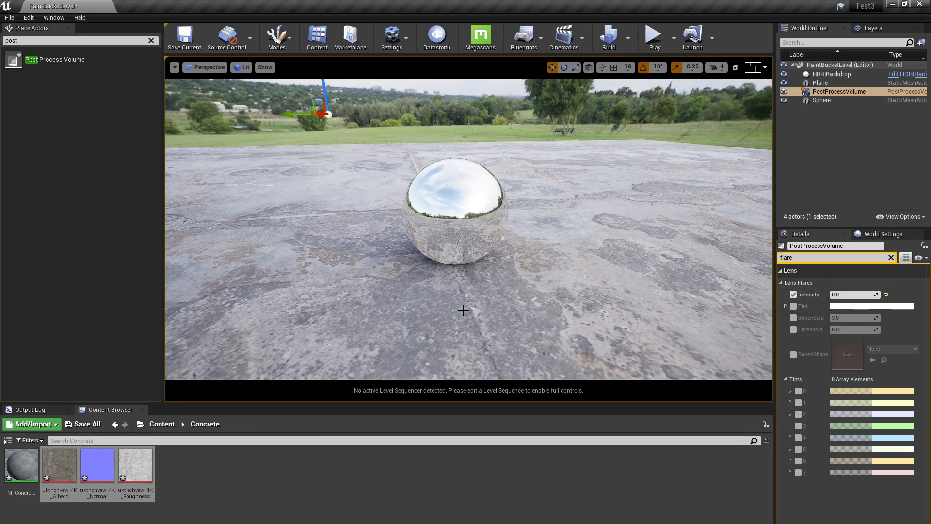
# Examine the reflective sphere and the concrete ground around it from closer, farther and slightly shifted views.
pyautogui.moveTo(435, 283); pyautogui.dragTo(435, 283, button='right')
pyautogui.scroll(5, 434, 283)
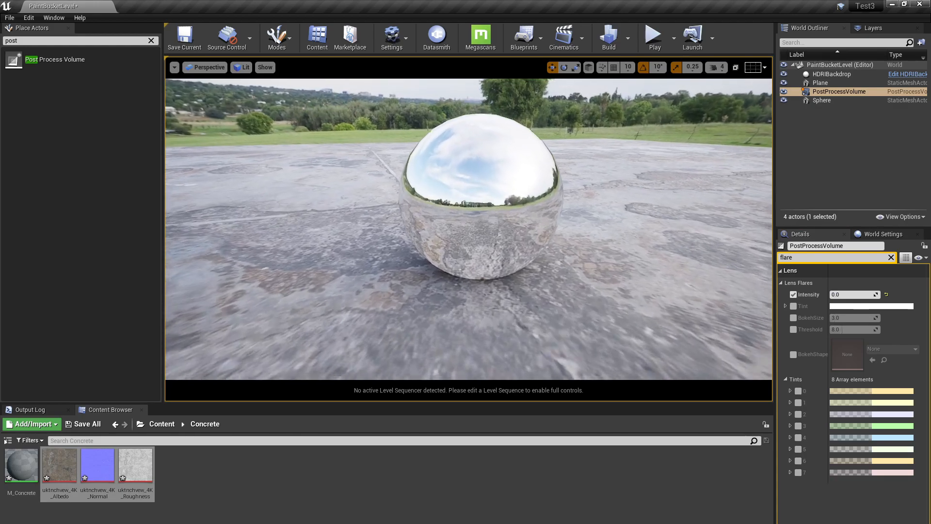
pyautogui.scroll(-1, 443, 284)
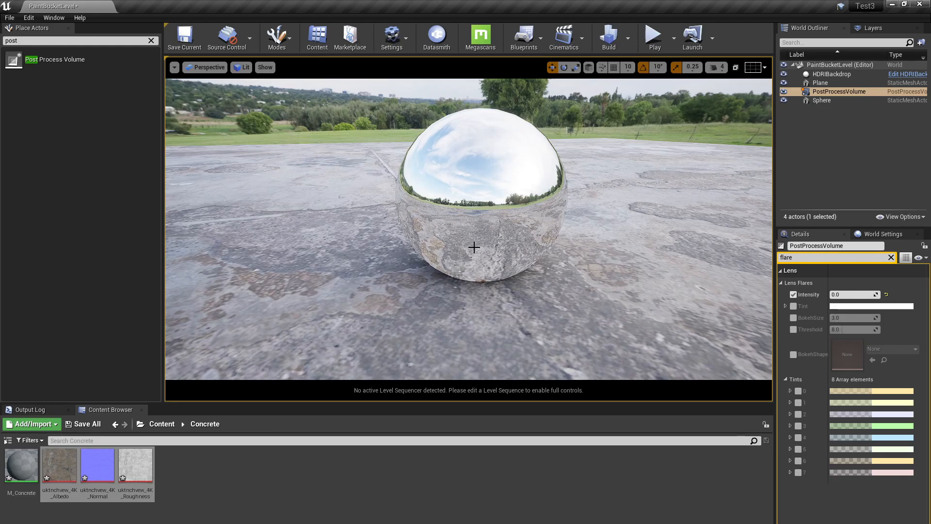
pyautogui.scroll(-2, 371, 296)
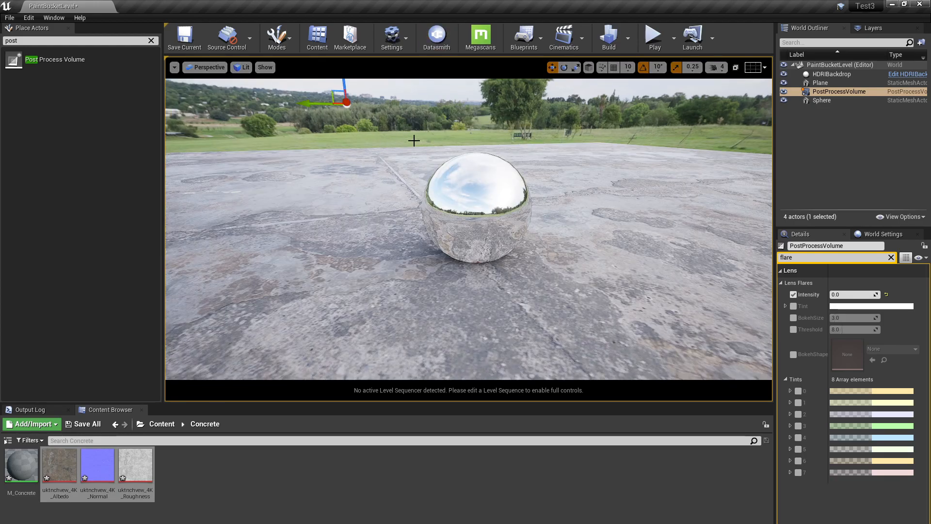
pyautogui.moveTo(351, 281); pyautogui.dragTo(351, 273, button='right')
pyautogui.moveTo(399, 196); pyautogui.dragTo(399, 193, button='right')
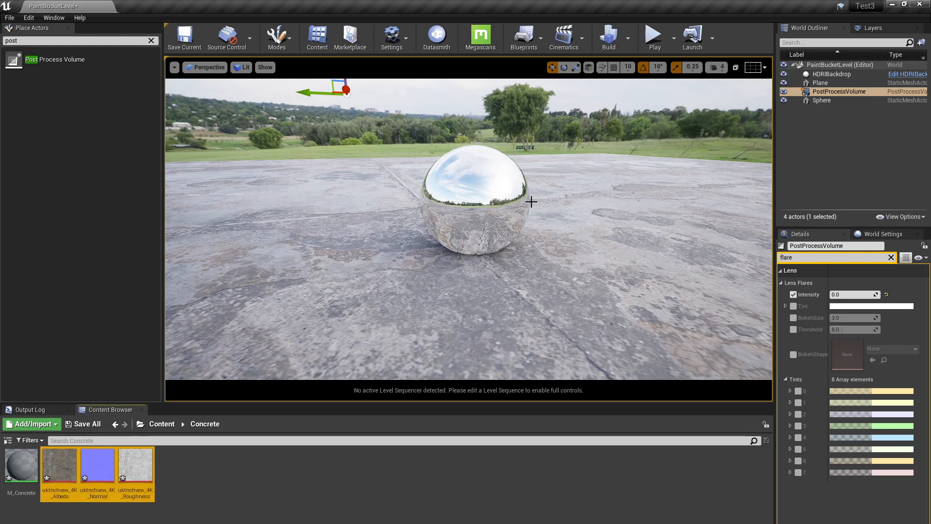
pyautogui.moveTo(393, 170); pyautogui.dragTo(391, 208, button='middle')
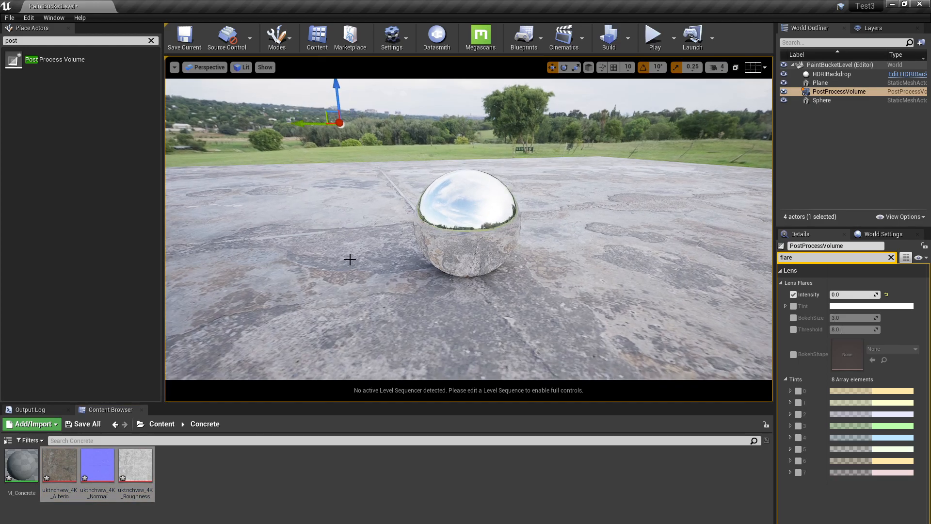
pyautogui.moveTo(350, 260); pyautogui.dragTo(359, 233)
pyautogui.moveTo(465, 115); pyautogui.dragTo(428, 122, button='right')
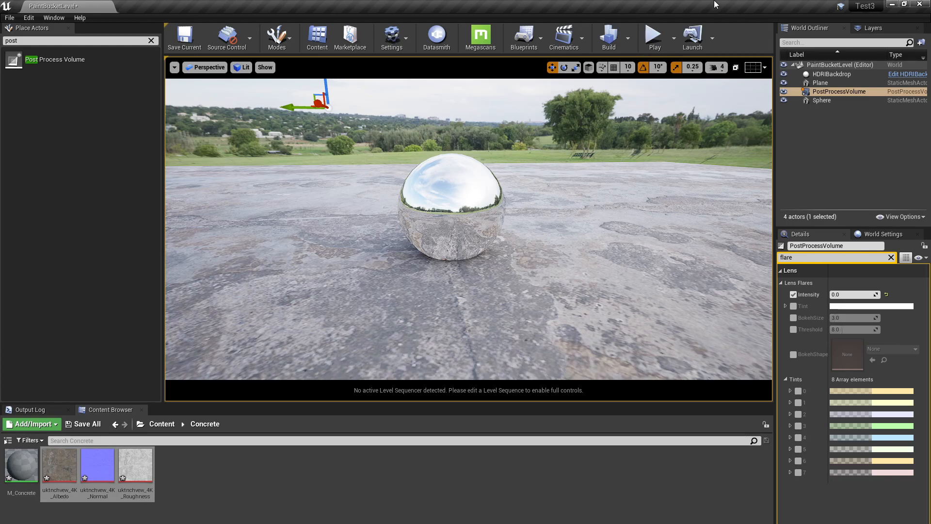
# Inspect the HDRI Backdrop's component list, including its Geometry and Skylight components.
pyautogui.click(832, 74)
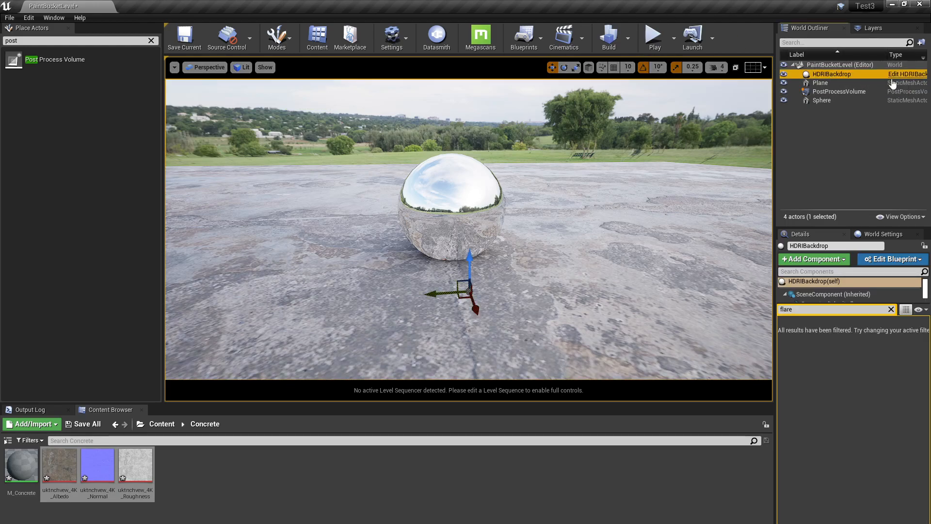
pyautogui.click(808, 304)
pyautogui.moveTo(807, 304); pyautogui.dragTo(816, 345)
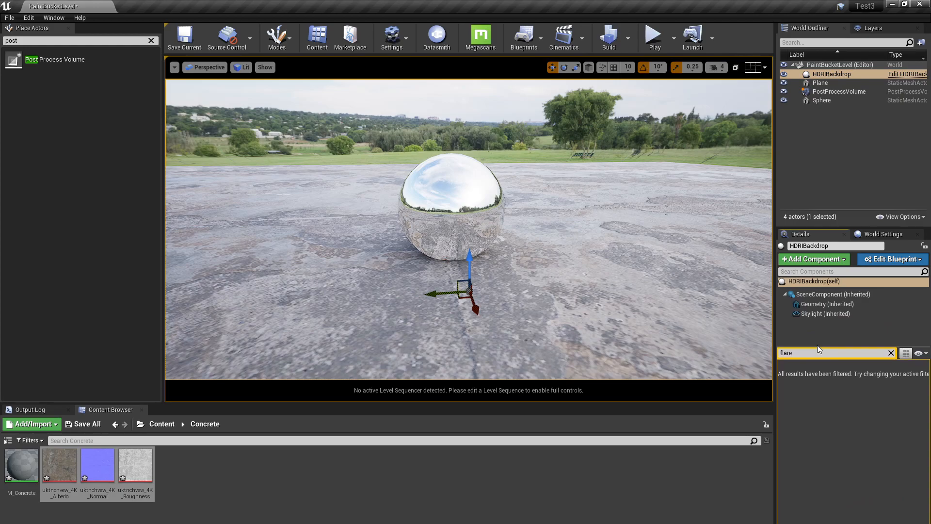
pyautogui.click(820, 304)
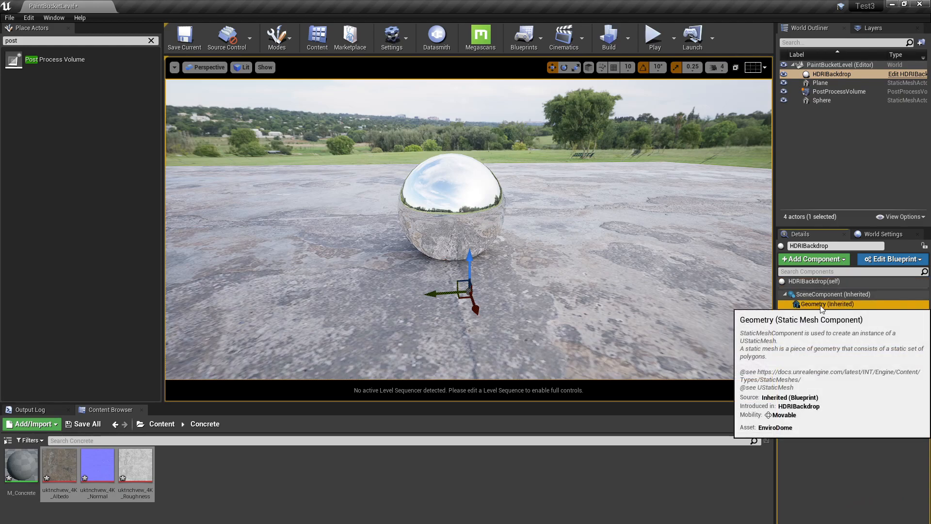
pyautogui.click(817, 314)
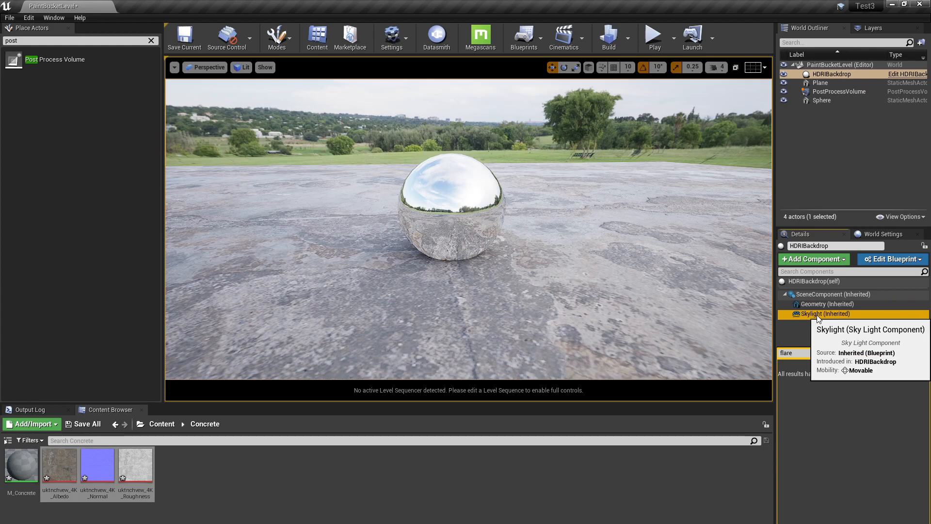
pyautogui.click(815, 305)
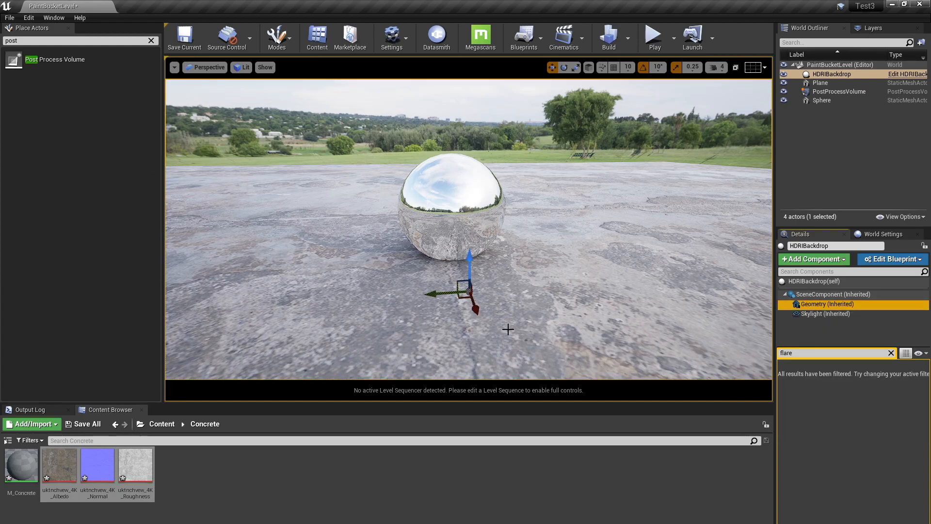
pyautogui.click(819, 313)
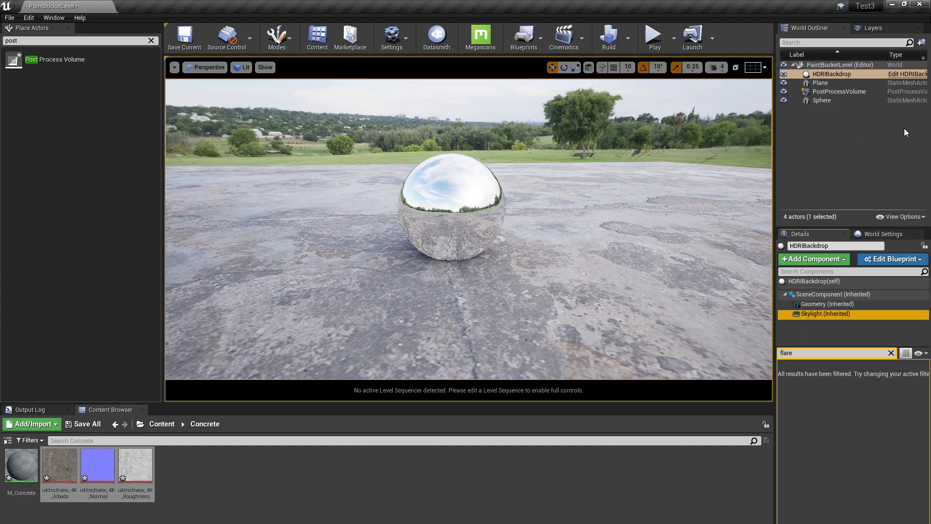
pyautogui.click(852, 159)
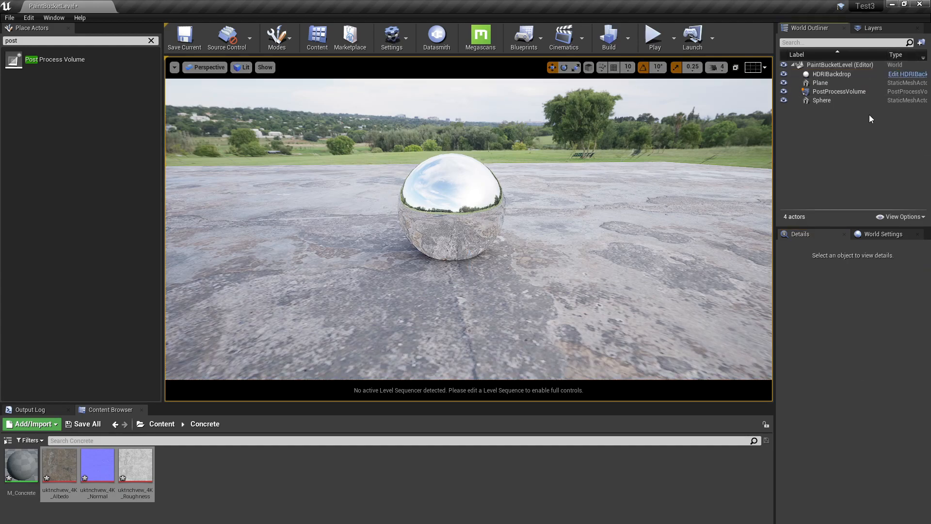
# Clear the property filter on the HDRI Backdrop and locate its cubemap texture in the project content.
pyautogui.click(507, 127)
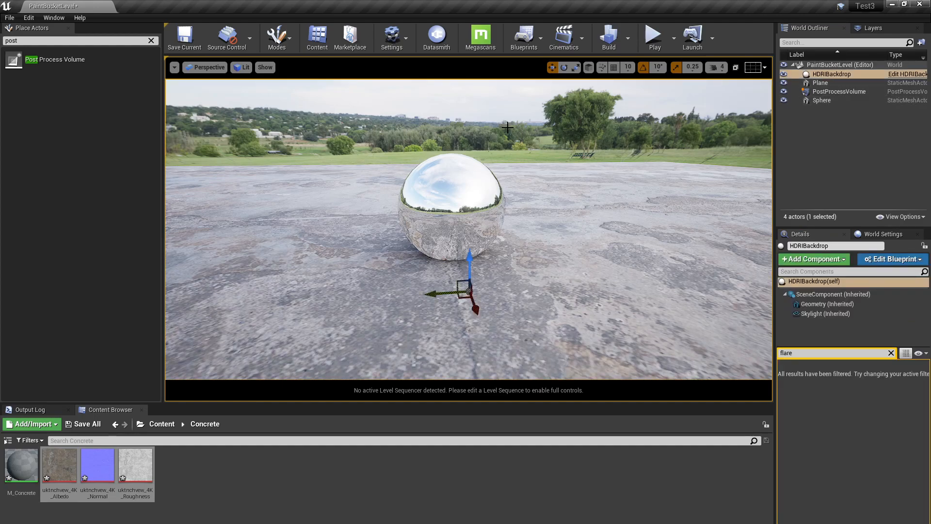
pyautogui.click(891, 353)
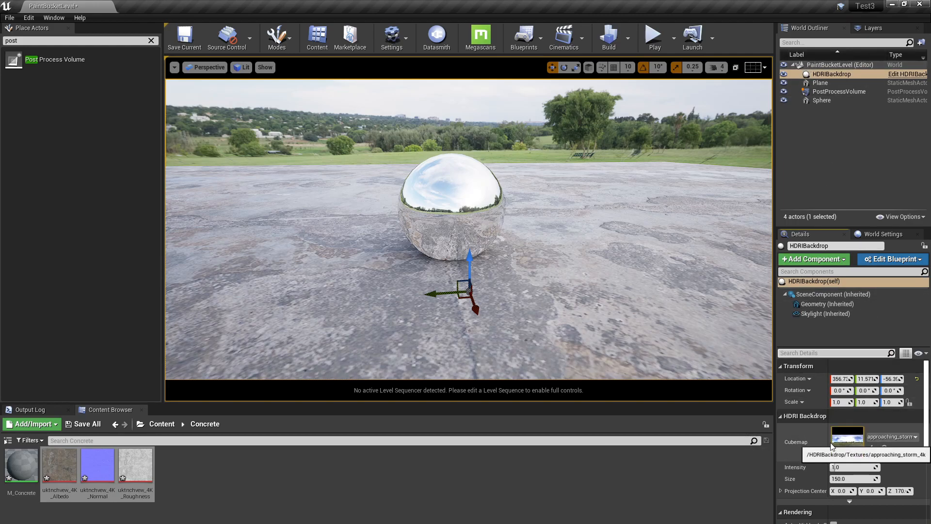
pyautogui.click(884, 448)
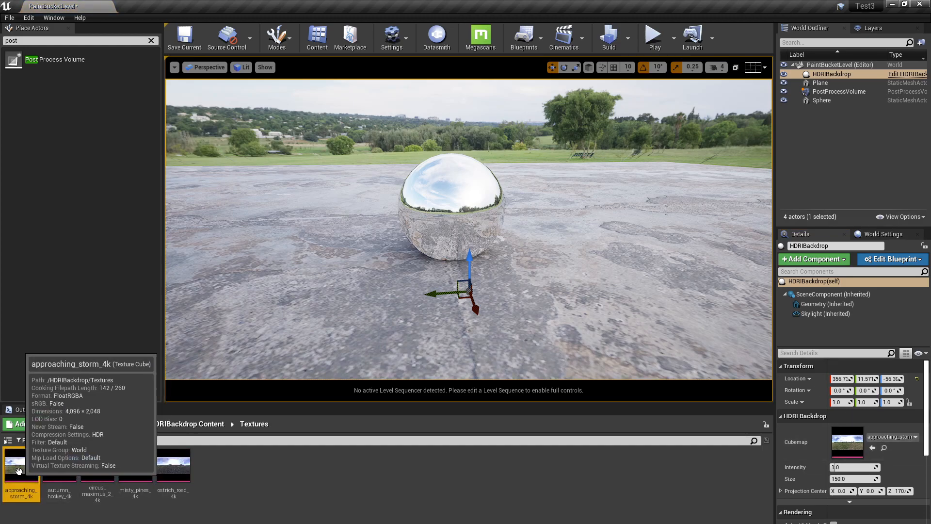
# Delete the HDRI Backdrop from the level and add a Sky Light in its place.
pyautogui.click(840, 137)
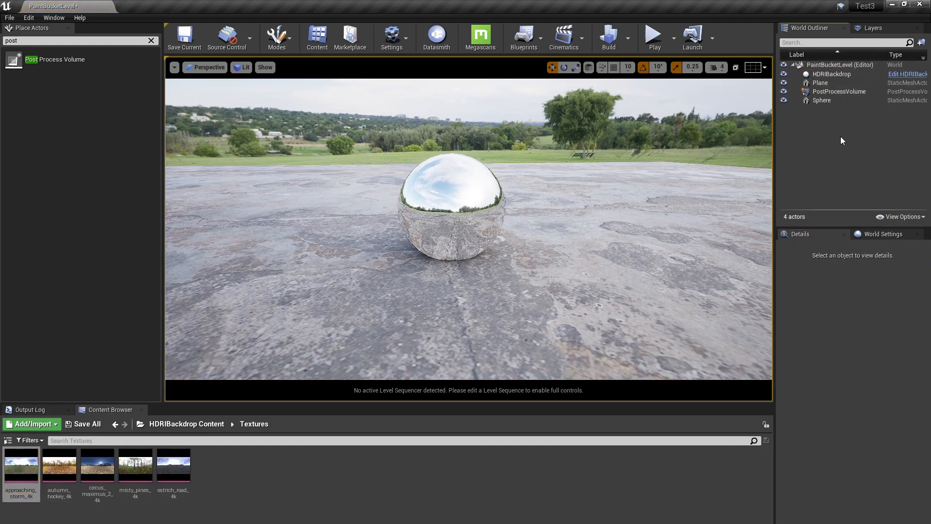
pyautogui.click(828, 74)
pyautogui.press('Delete')
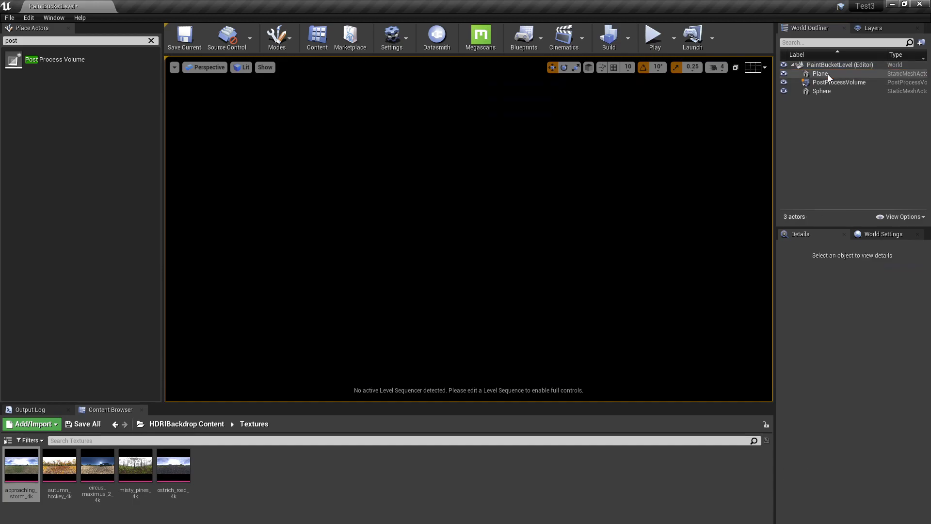
pyautogui.click(151, 40)
pyautogui.moveTo(92, 150); pyautogui.dragTo(459, 259)
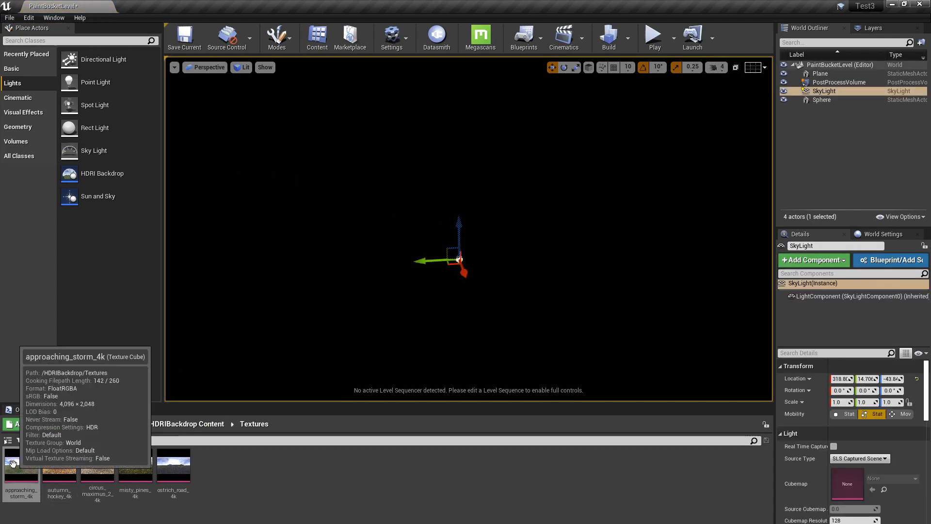
# Set the Sky Light's Source Type to SLS Specified Cubemap and assign the approaching_storm_4k cubemap.
pyautogui.moveTo(21, 466); pyautogui.dragTo(575, 446)
pyautogui.click(873, 458)
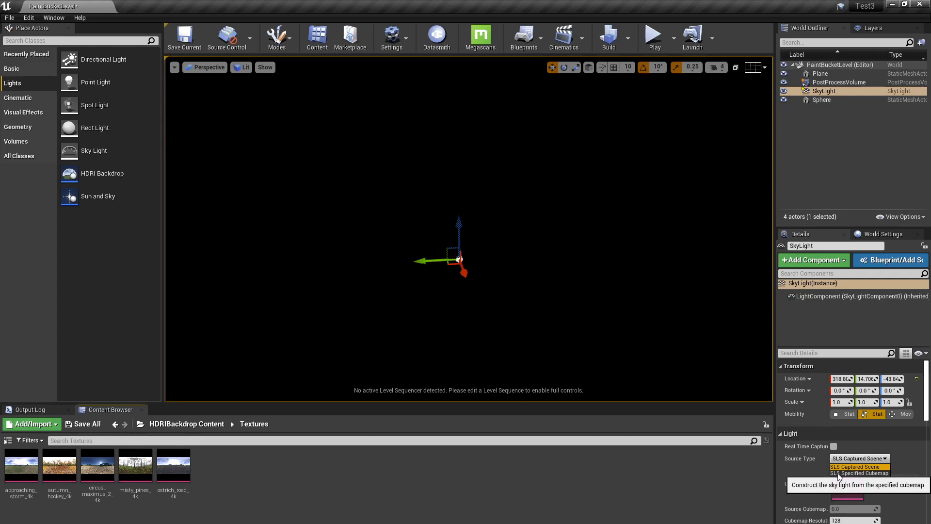
pyautogui.click(844, 473)
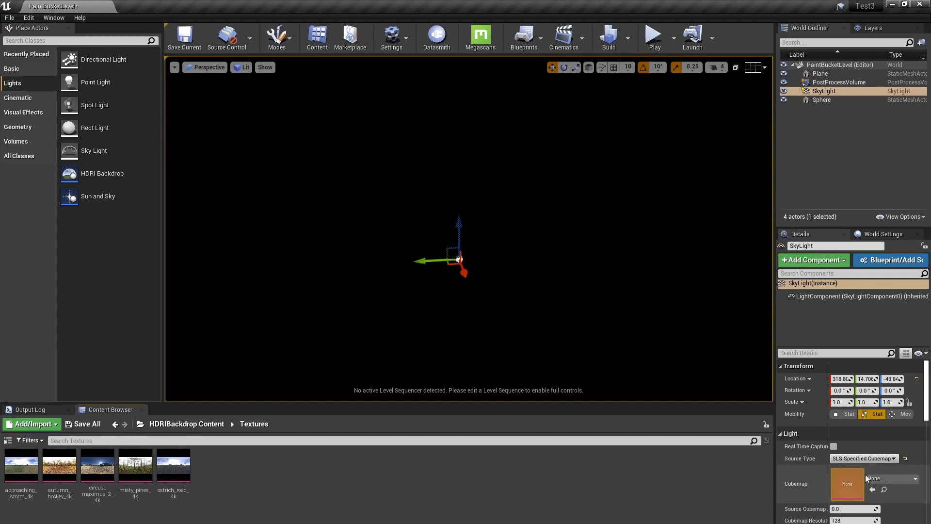
pyautogui.moveTo(21, 466); pyautogui.dragTo(842, 485)
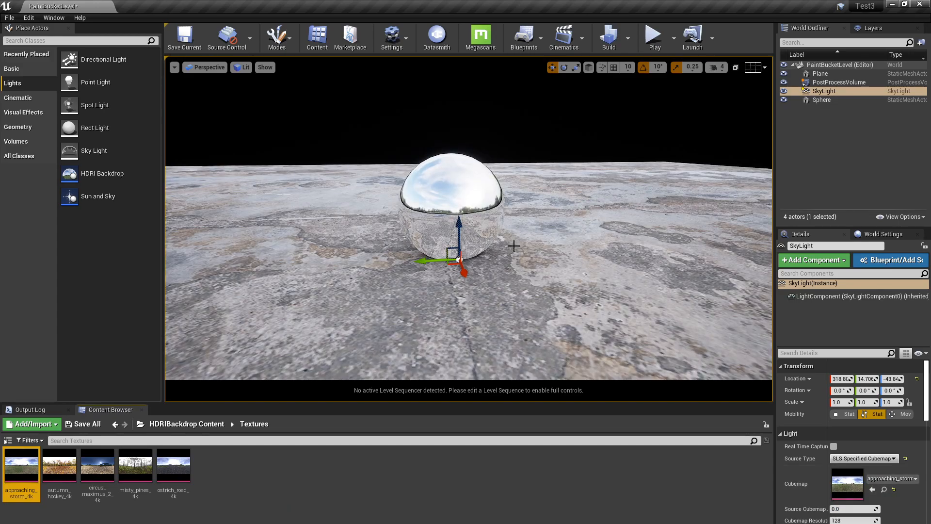
pyautogui.keyDown('alt'); pyautogui.moveTo(468, 232); pyautogui.dragTo(499, 274); pyautogui.keyUp('alt')
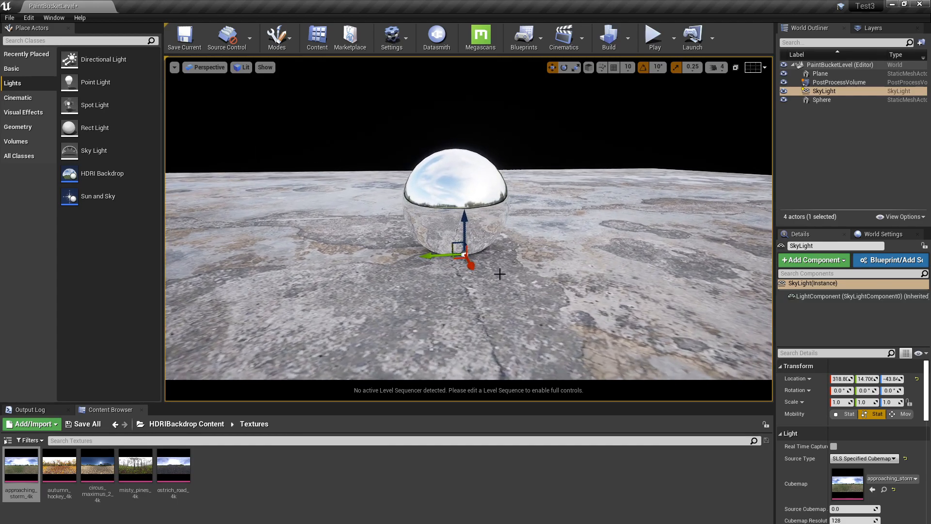
# Save all modified assets and save a copy of the level as sphereAlpha in the Content folder.
pyautogui.click(9, 18)
pyautogui.click(37, 95)
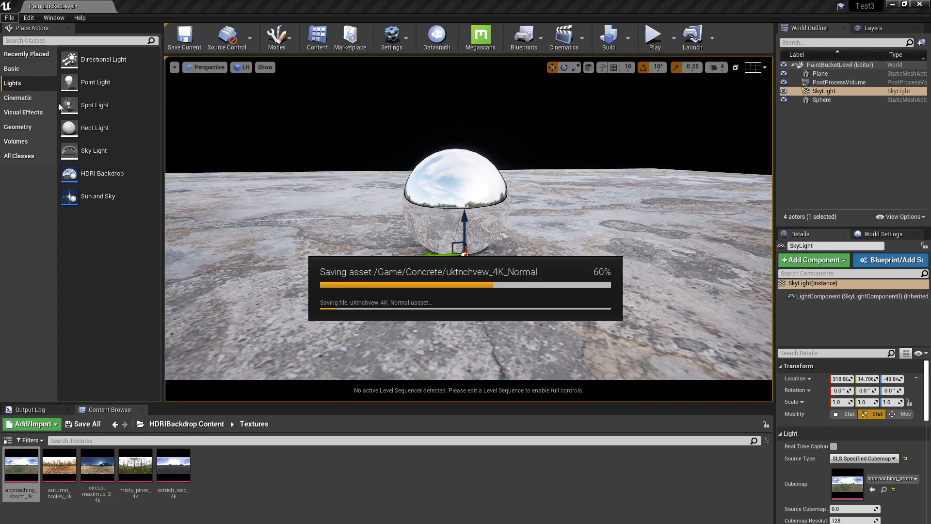
pyautogui.click(11, 18)
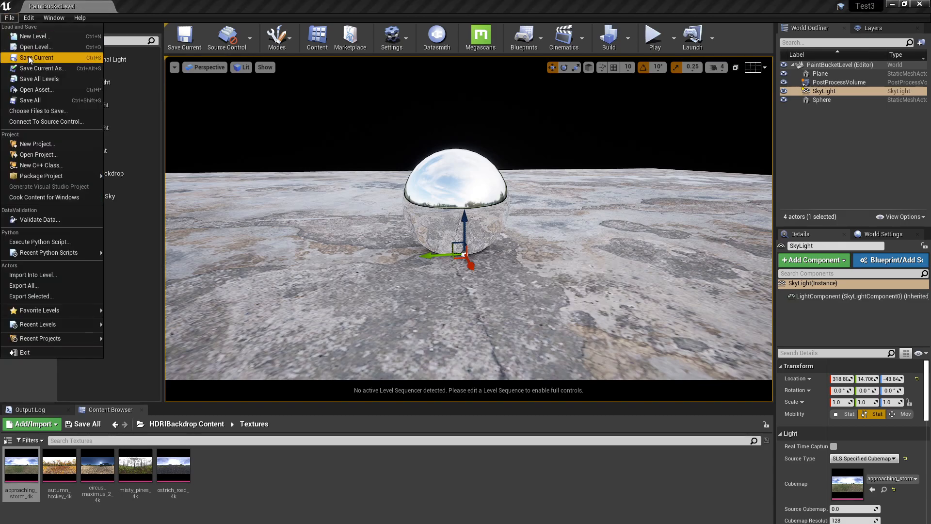
pyautogui.click(42, 69)
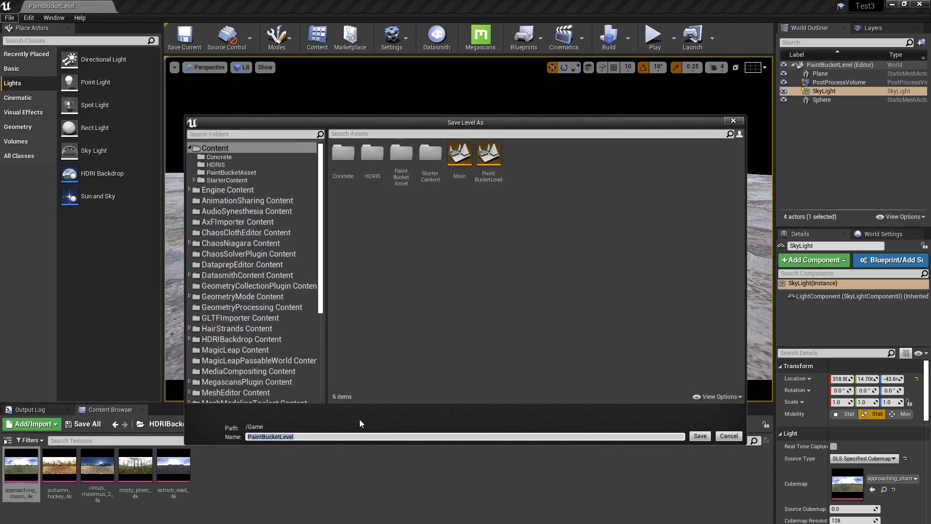
pyautogui.write('sphereA;')
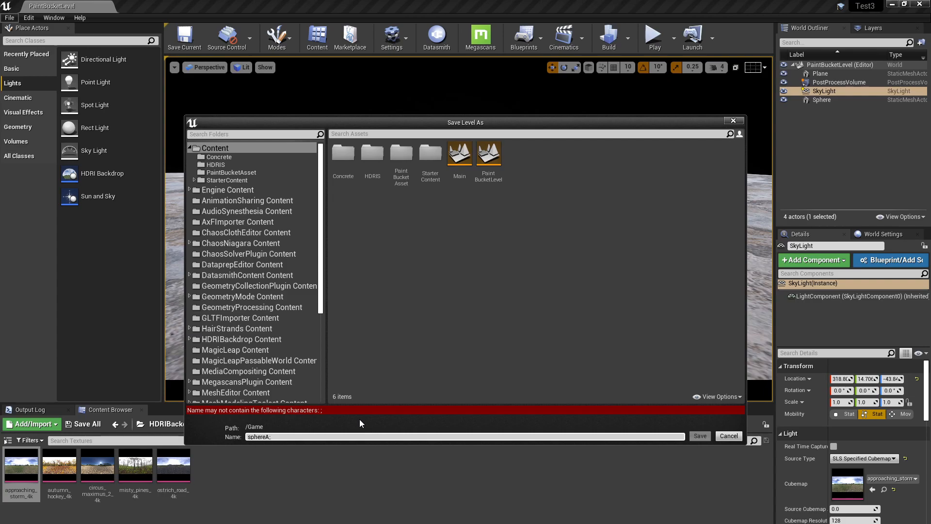
pyautogui.press('BackSpace')
pyautogui.write('lpha')
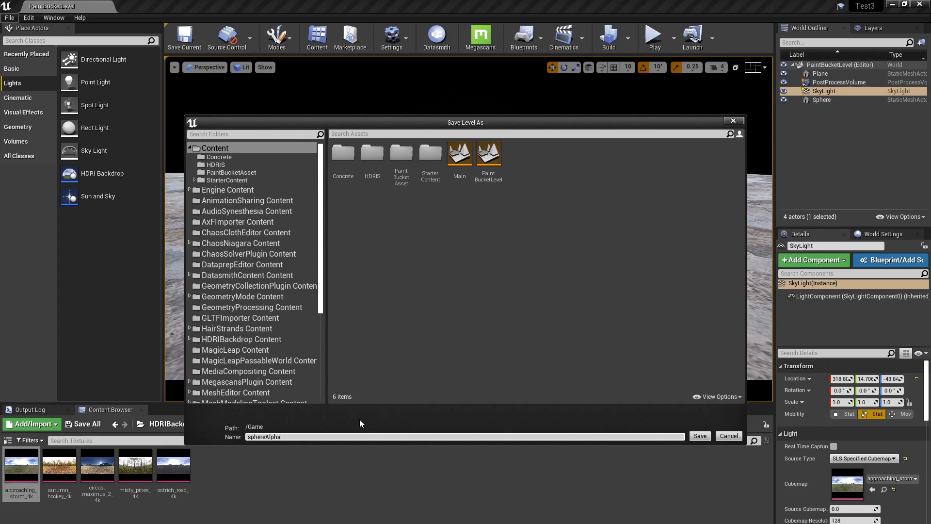
pyautogui.press('Return')
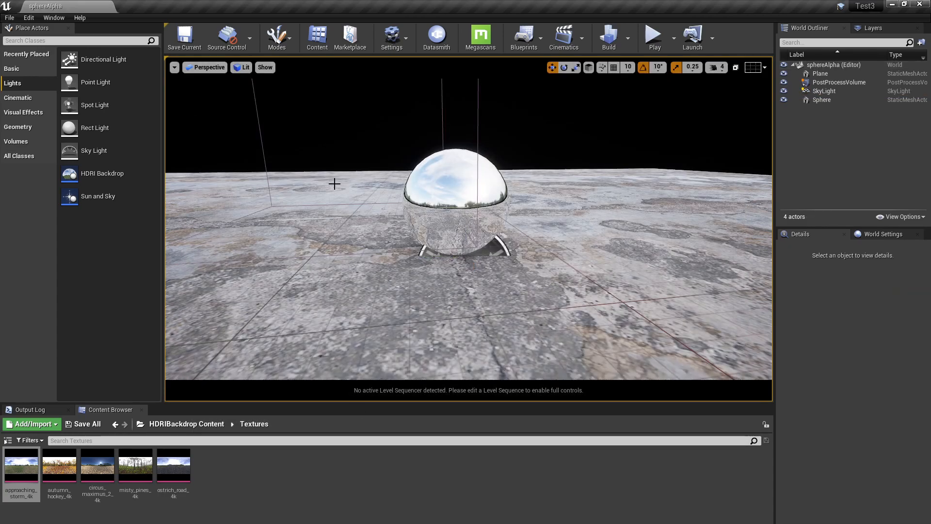
# In the project's rendering settings, set alpha channel support in post processing to Allow through tonemapper.
pyautogui.click(29, 18)
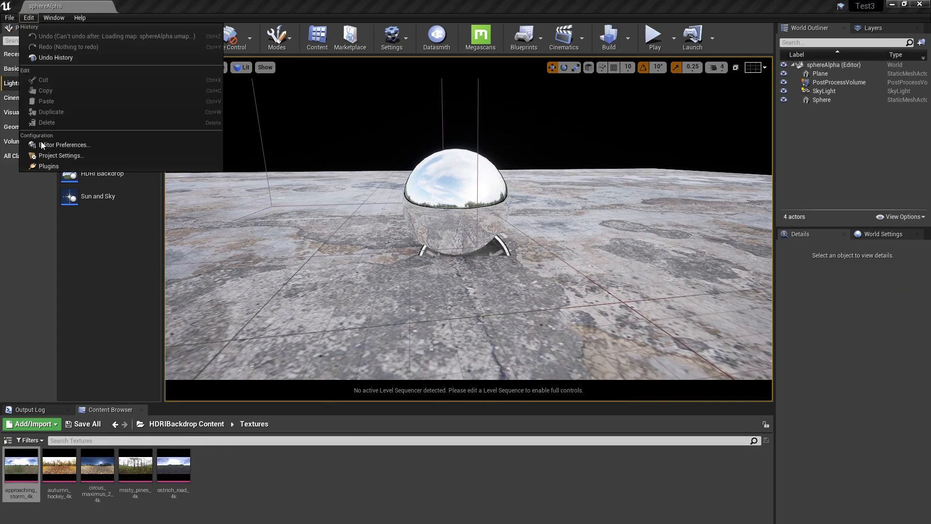
pyautogui.click(43, 154)
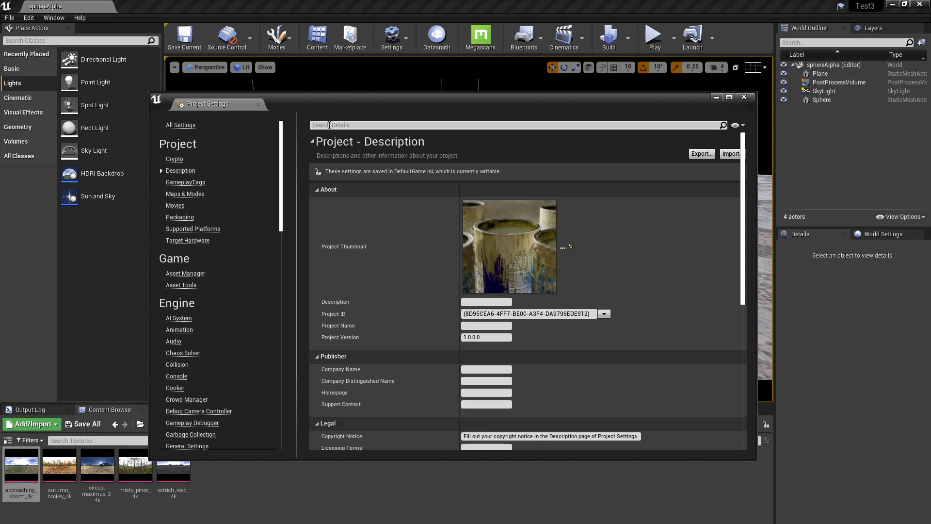
pyautogui.write('alpha')
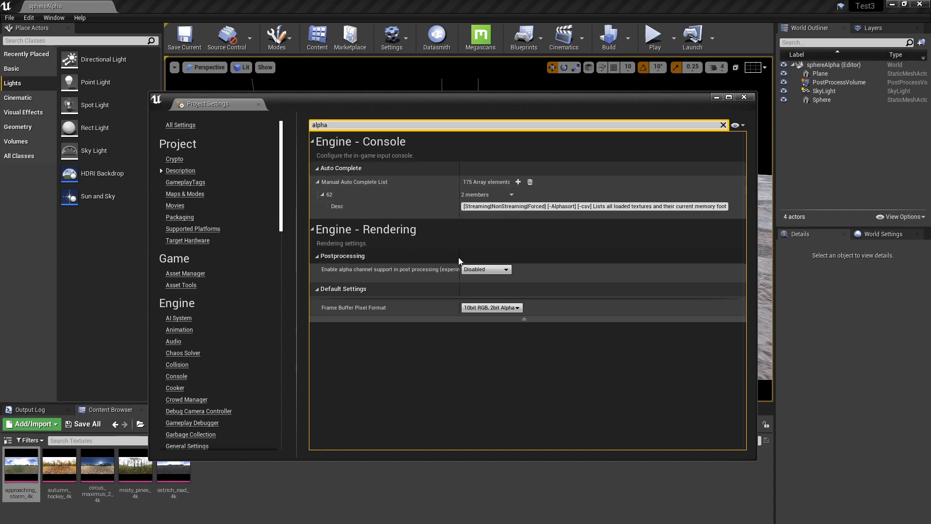
pyautogui.moveTo(458, 256); pyautogui.dragTo(517, 257)
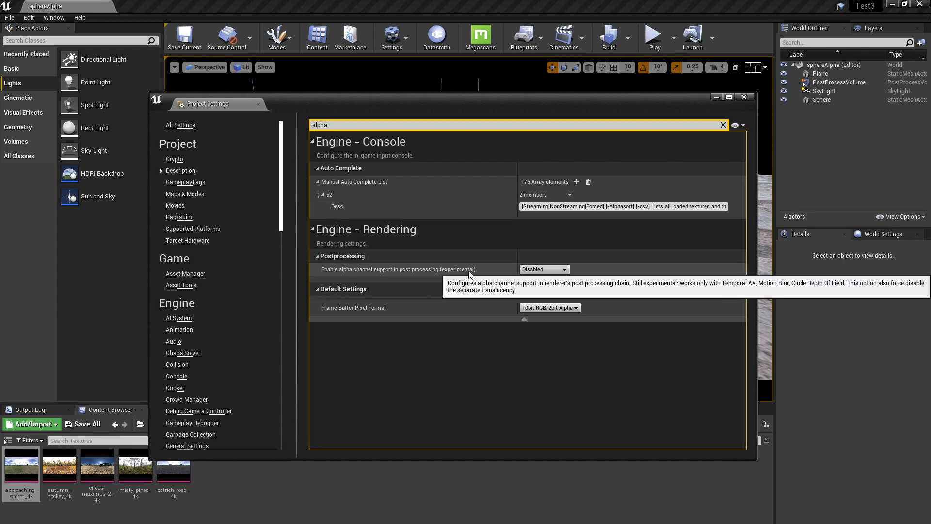
pyautogui.click(542, 271)
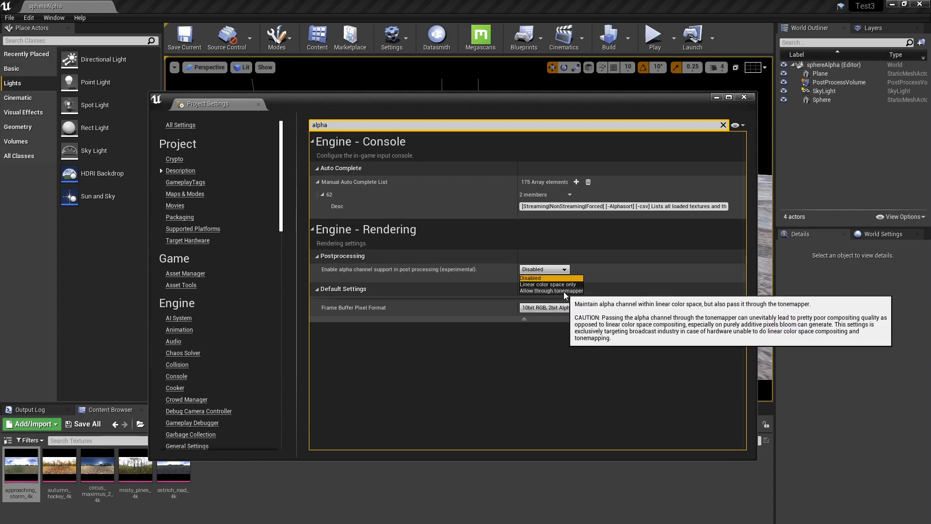
pyautogui.click(534, 291)
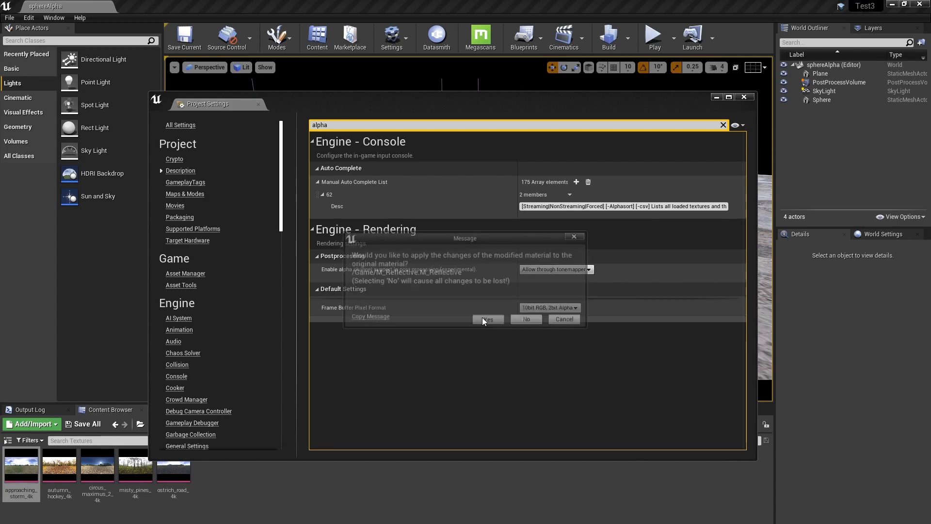
# Apply and save the modified M_Reflective material for the editor restart, and close the project settings.
pyautogui.click(486, 320)
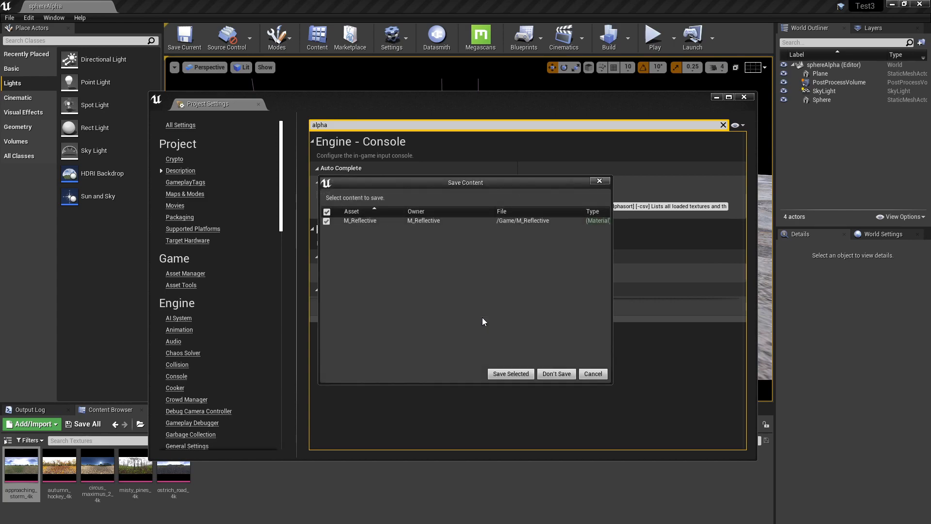
pyautogui.click(503, 370)
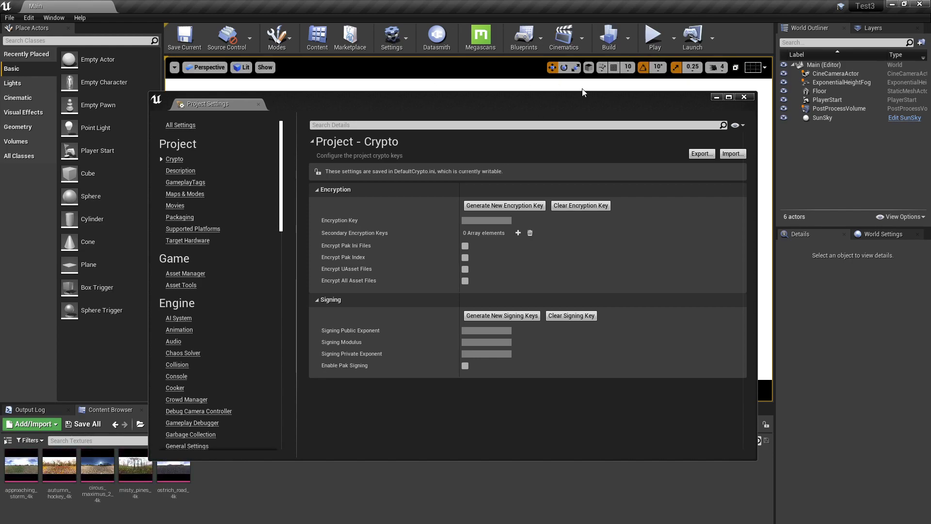
pyautogui.click(745, 97)
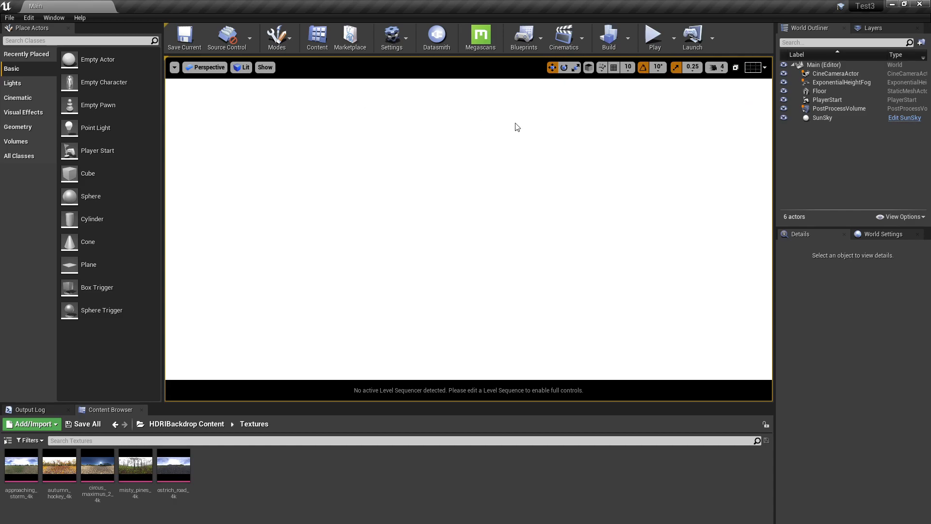
# Open the sphereAlpha level from the Content folder.
pyautogui.click(10, 18)
pyautogui.click(16, 42)
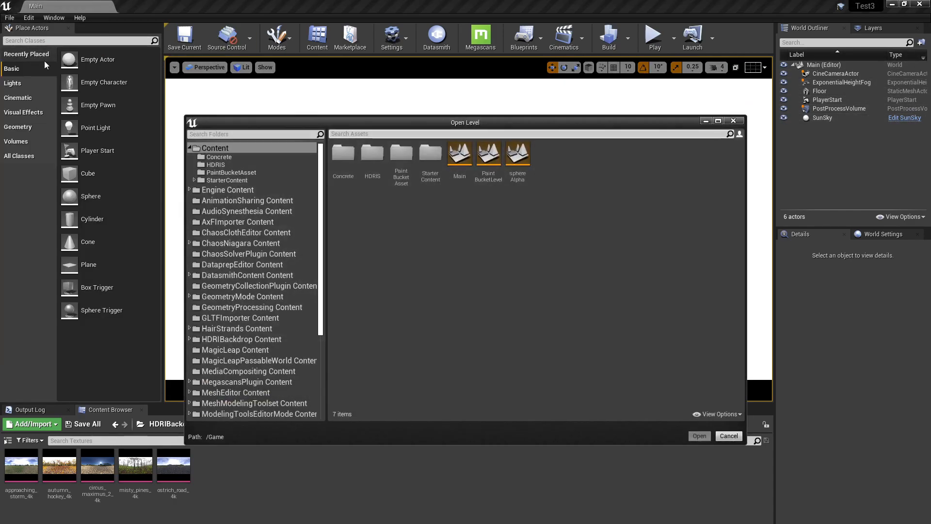
pyautogui.doubleClick(523, 161)
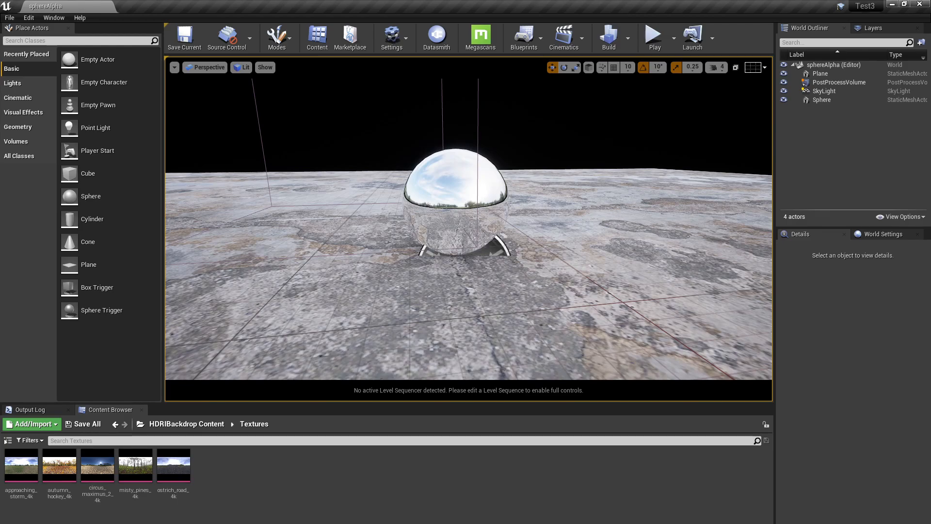
# Hide the editor grid and helper icons with Game View and reframe the sphere in the viewport.
pyautogui.moveTo(411, 259); pyautogui.dragTo(422, 255, button='right')
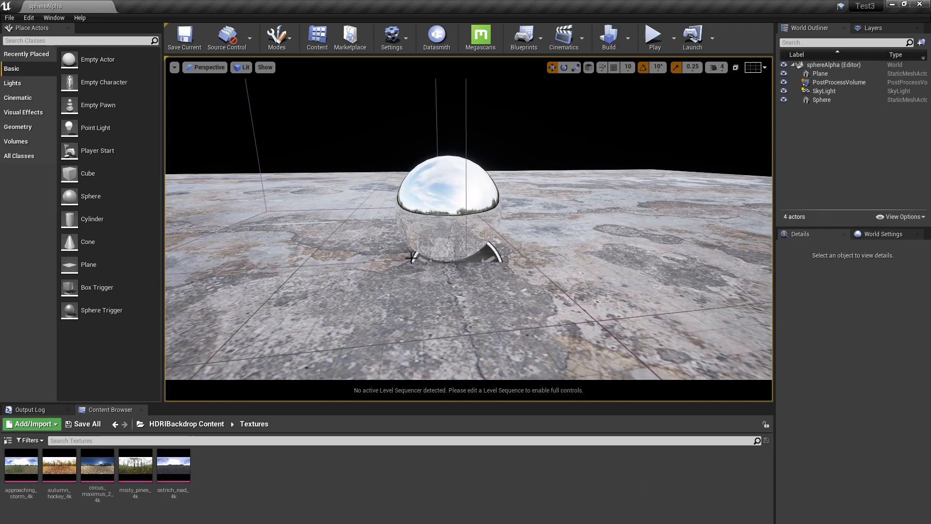
pyautogui.press('g')
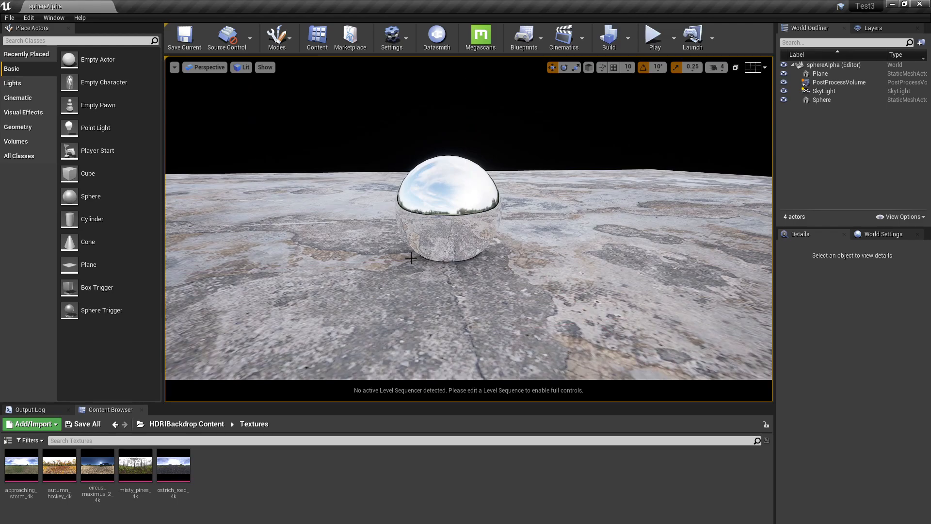
pyautogui.press('g')
pyautogui.press('g')
pyautogui.moveTo(331, 287)
pyautogui.mouseDown(button='right')
pyautogui.moveTo(233, 283)
pyautogui.moveTo(362, 284)
pyautogui.moveTo(329, 289)
pyautogui.mouseUp(button='right')
# Add a level sequence saved as sphereAlphaSequence in the Content folder and move the Sequencer window off the viewport.
pyautogui.click(564, 37)
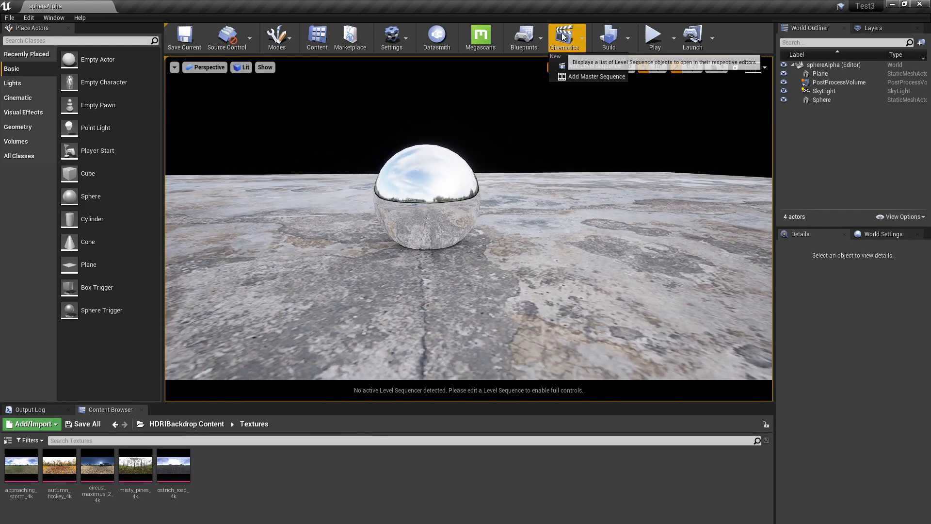
pyautogui.click(588, 65)
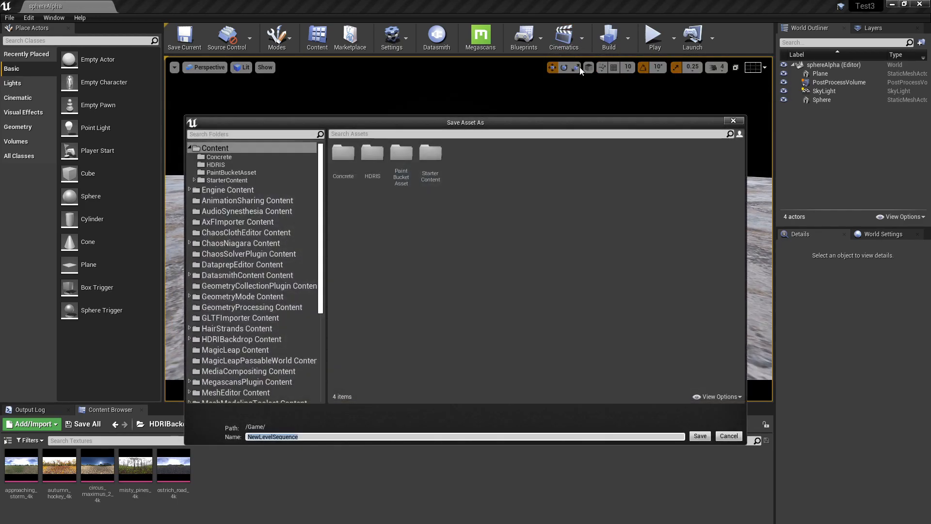
pyautogui.write('sphereAlphas')
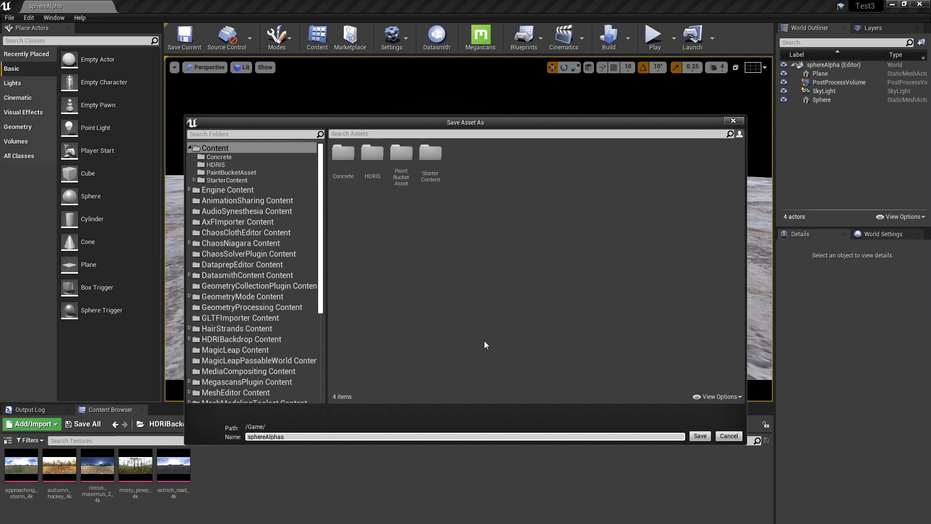
pyautogui.write('quence')
pyautogui.press('Return')
pyautogui.moveTo(387, 100); pyautogui.dragTo(930, 178)
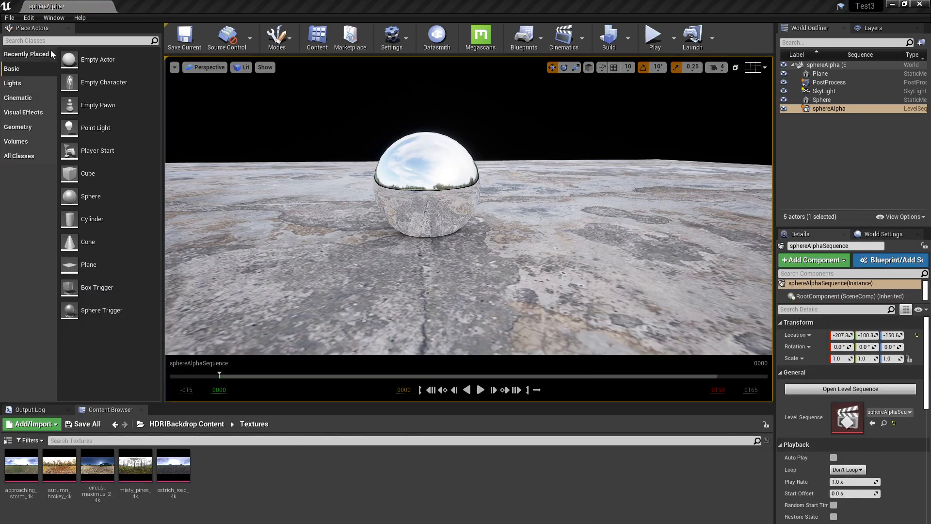
# Place a Cine Camera Actor in the level and snap it to the current view.
pyautogui.click(22, 98)
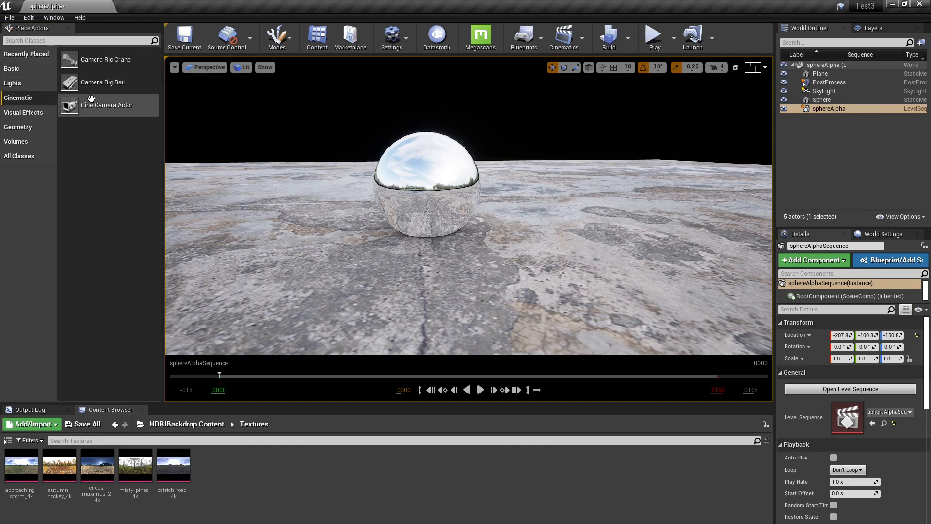
pyautogui.moveTo(91, 98); pyautogui.dragTo(322, 189)
pyautogui.moveTo(351, 252); pyautogui.dragTo(398, 256)
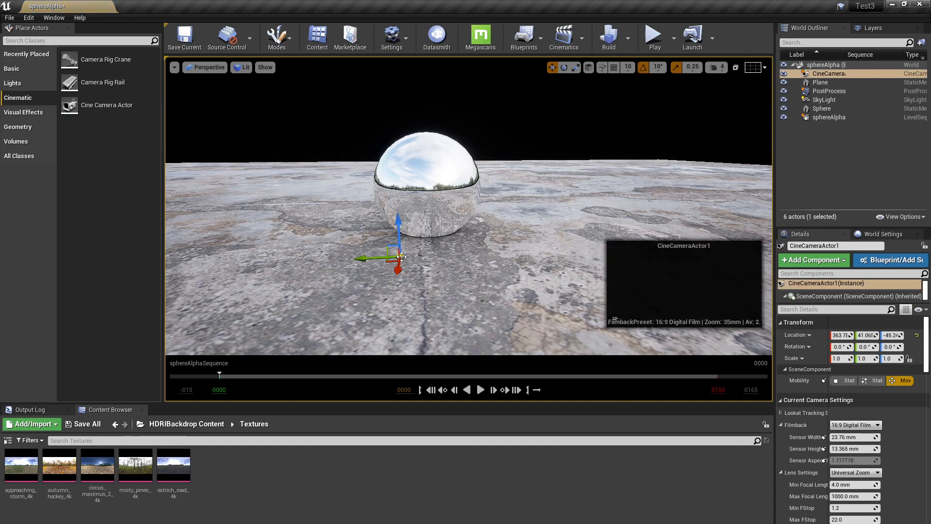
pyautogui.rightClick(828, 74)
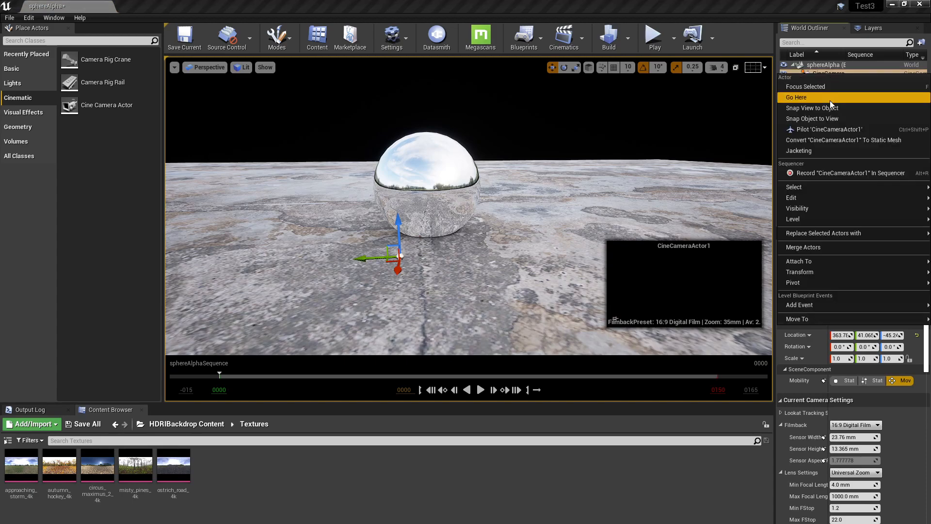
pyautogui.click(807, 119)
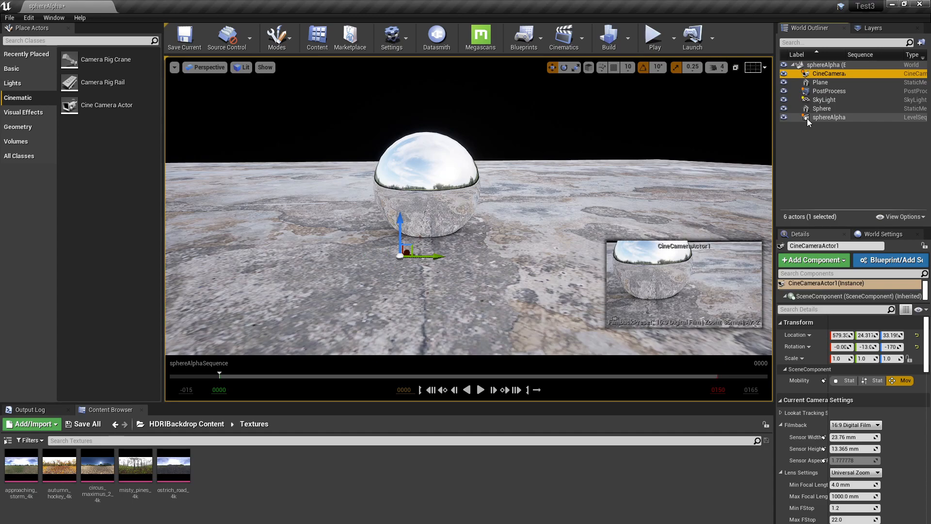
# Look through the new cine camera and adjust its position and angle to frame the whole sphere.
pyautogui.click(199, 68)
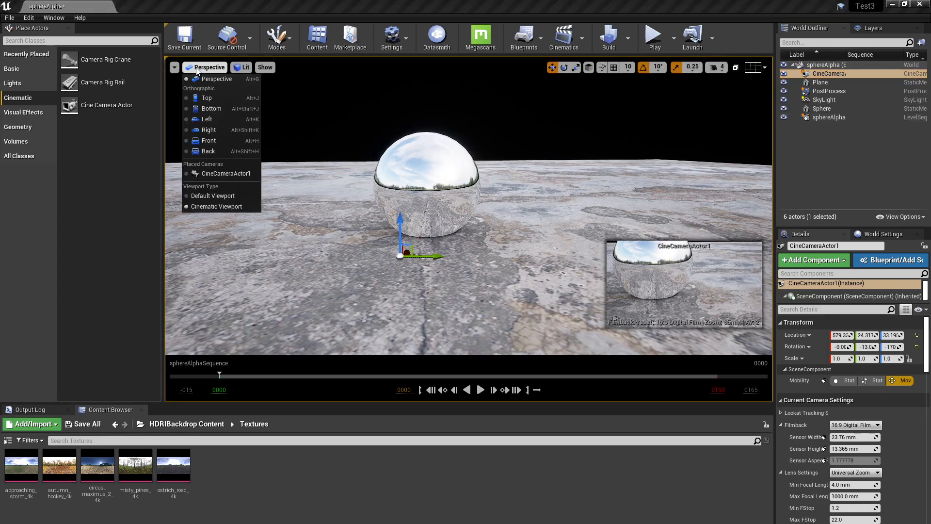
pyautogui.click(219, 178)
pyautogui.moveTo(420, 226); pyautogui.dragTo(430, 238, button='middle')
pyautogui.moveTo(506, 293); pyautogui.dragTo(505, 214, button='right')
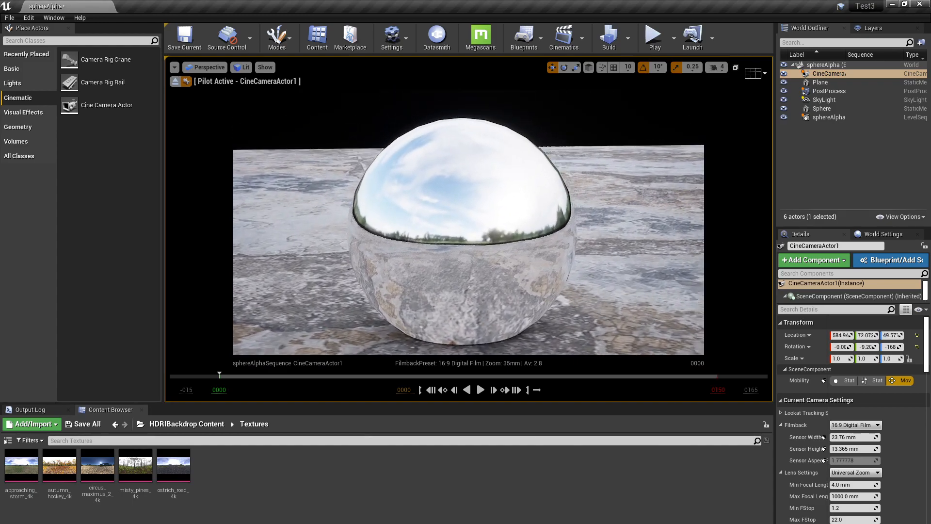
# Set the camera's sensor width to 35 mm and height to 15 mm, and pull the camera back from the sphere.
pyautogui.click(845, 436)
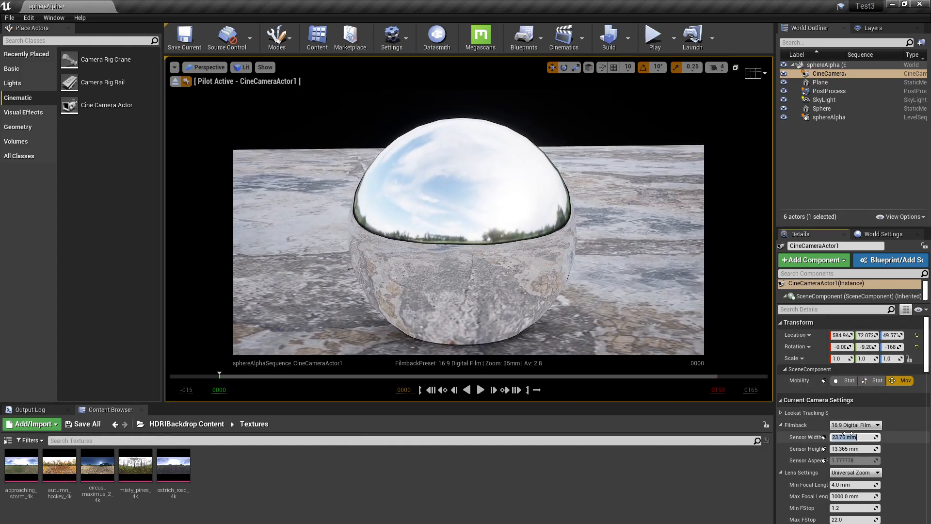
pyautogui.write('35')
pyautogui.press('Return')
pyautogui.press('Tab')
pyautogui.write('15')
pyautogui.press('Return')
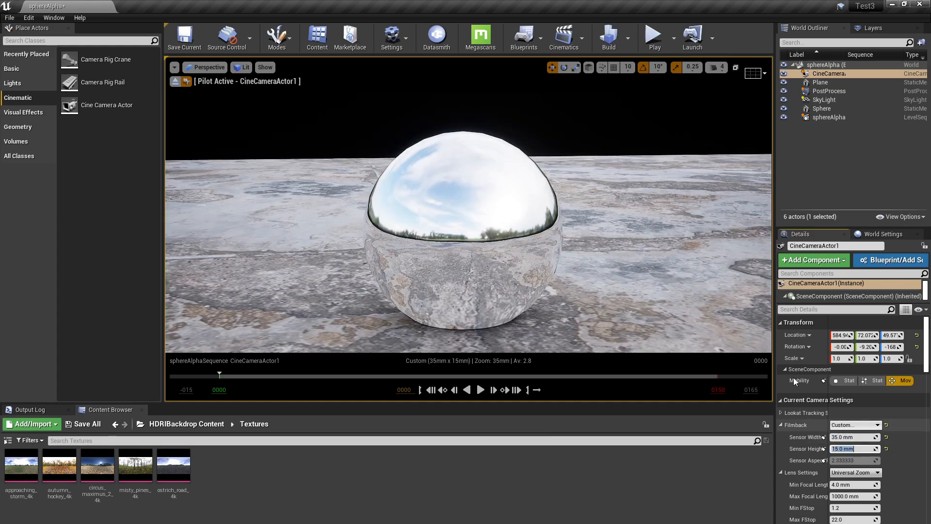
pyautogui.scroll(-6, 577, 291)
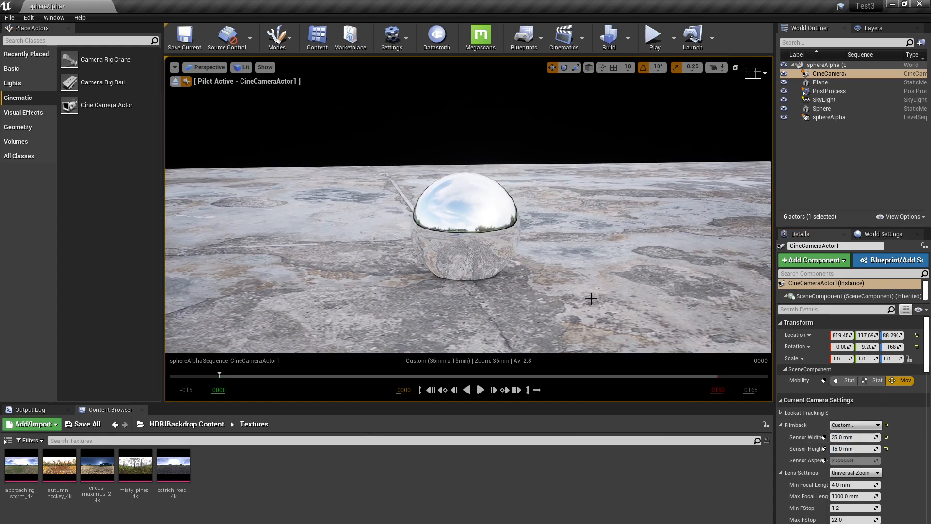
pyautogui.moveTo(589, 300); pyautogui.dragTo(594, 301, button='middle')
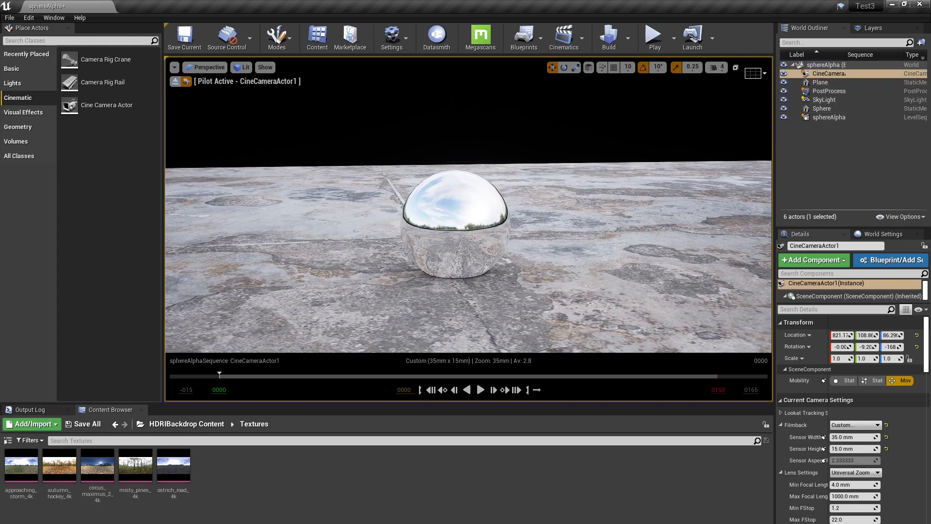
# Add the cine camera to the level sequence and set the sequence's display rate to 24 fps.
pyautogui.moveTo(930, 146); pyautogui.dragTo(334, 142)
pyautogui.moveTo(828, 70); pyautogui.dragTo(808, 121)
pyautogui.moveTo(300, 193); pyautogui.dragTo(272, 215)
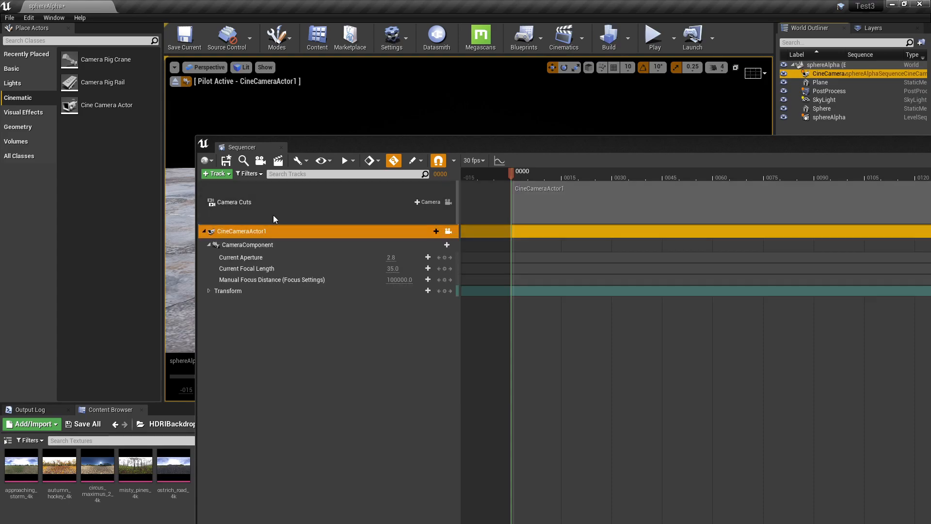
pyautogui.moveTo(364, 142); pyautogui.dragTo(172, 322)
pyautogui.click(283, 339)
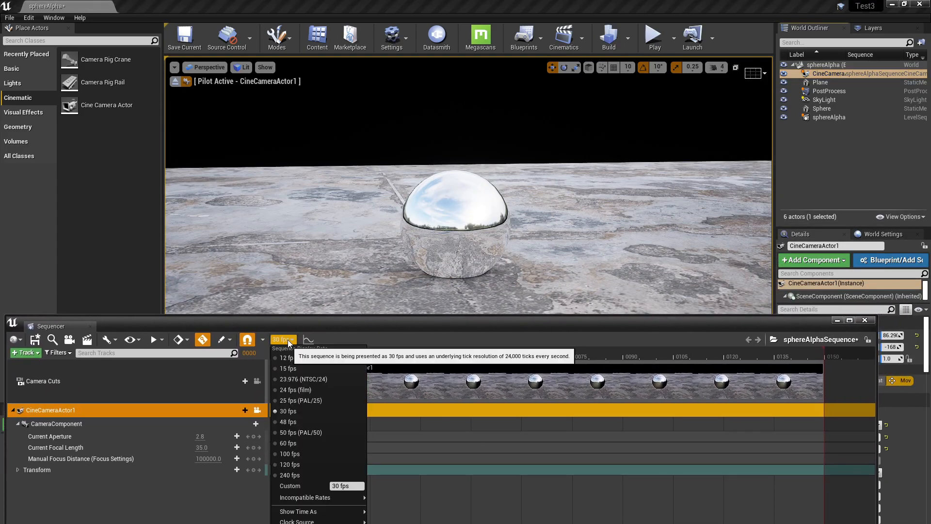
pyautogui.click(289, 391)
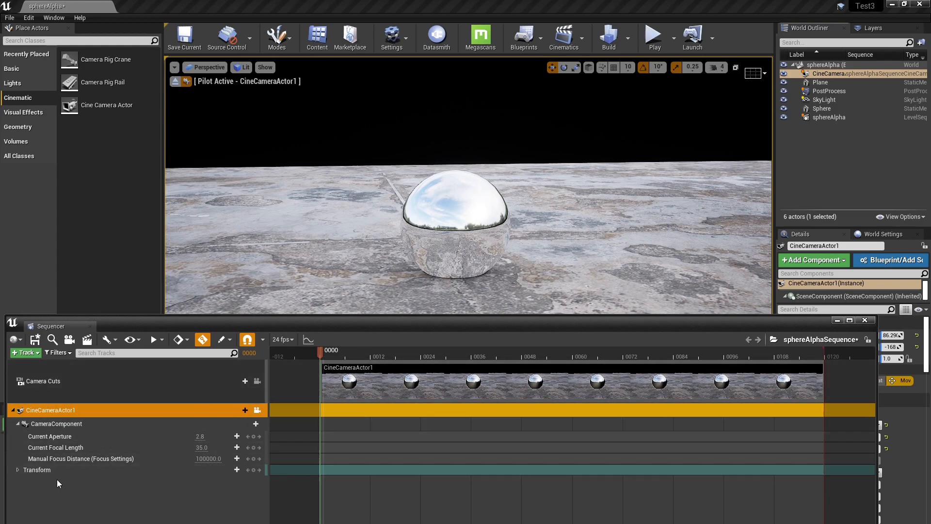
# Extend the camera cut to start slightly before frame 0 and key the camera's transform at frame 0.
pyautogui.moveTo(321, 386); pyautogui.dragTo(309, 386)
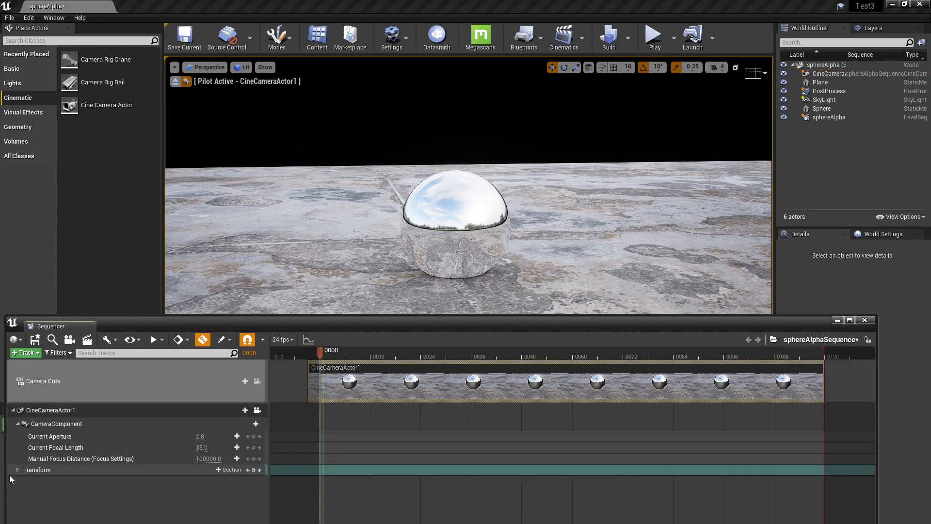
pyautogui.click(254, 470)
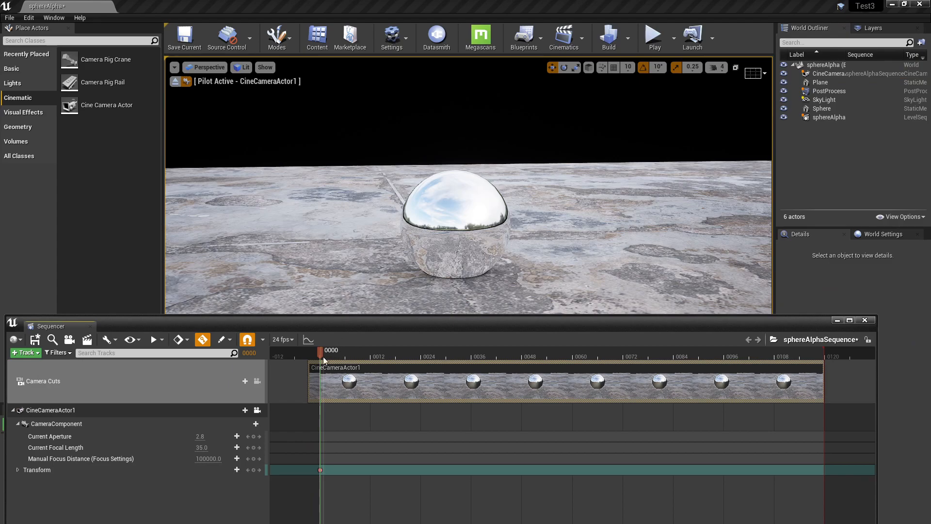
# At frame 120, orbit the piloted camera around the sphere to record its end position.
pyautogui.moveTo(323, 354); pyautogui.dragTo(827, 379)
pyautogui.keyDown('alt'); pyautogui.moveTo(491, 189); pyautogui.dragTo(436, 189); pyautogui.keyUp('alt')
pyautogui.moveTo(491, 189); pyautogui.dragTo(472, 188, button='right')
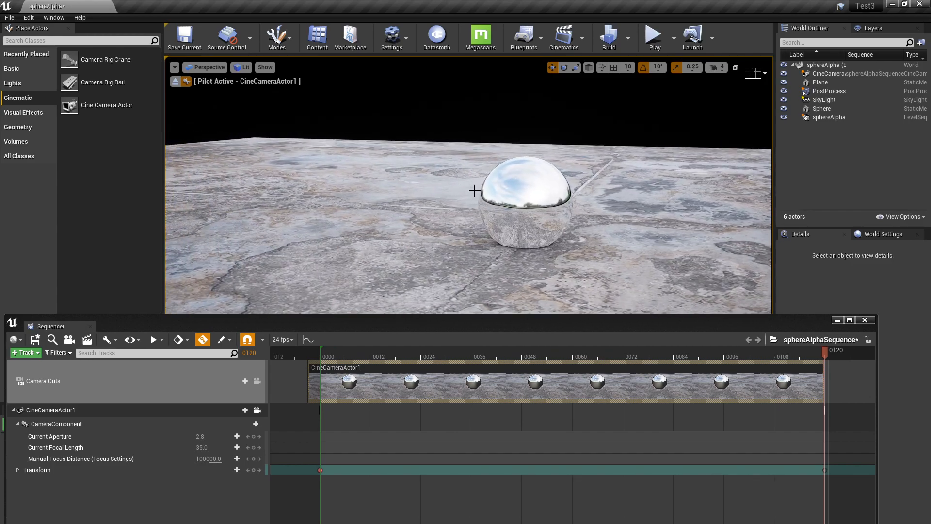
# Change the interpolation of the camera's transform keys at frames 0 and 120.
pyautogui.moveTo(833, 352); pyautogui.dragTo(344, 377)
pyautogui.moveTo(315, 445); pyautogui.dragTo(859, 488)
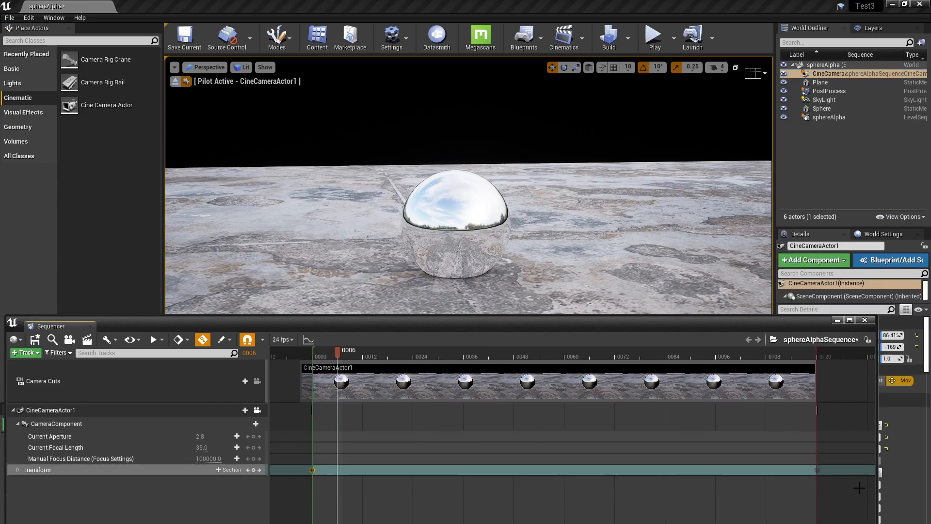
pyautogui.rightClick(814, 470)
pyautogui.click(839, 376)
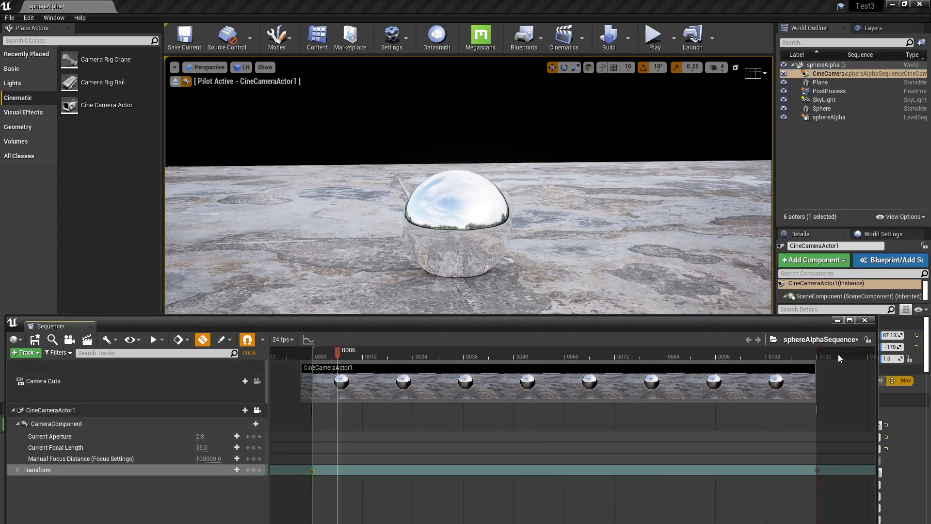
# Close and reopen sphereAlphaSequence, move the Sequencer off the viewport, and play back the camera animation.
pyautogui.click(864, 320)
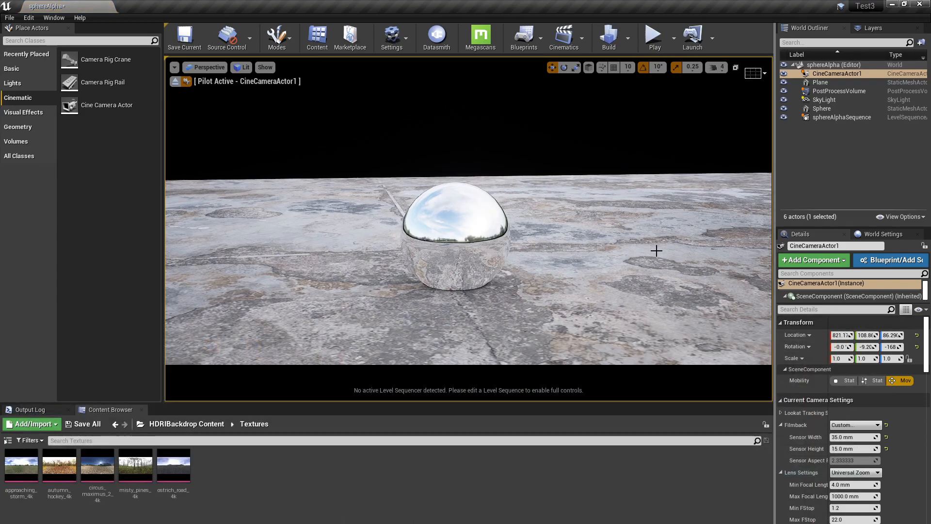
pyautogui.click(582, 39)
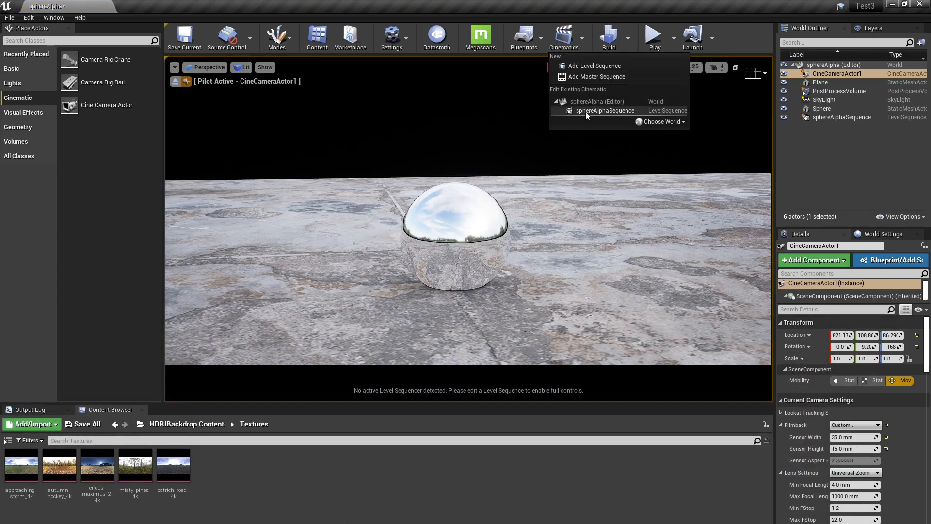
pyautogui.click(604, 110)
pyautogui.moveTo(288, 316); pyautogui.dragTo(930, 301)
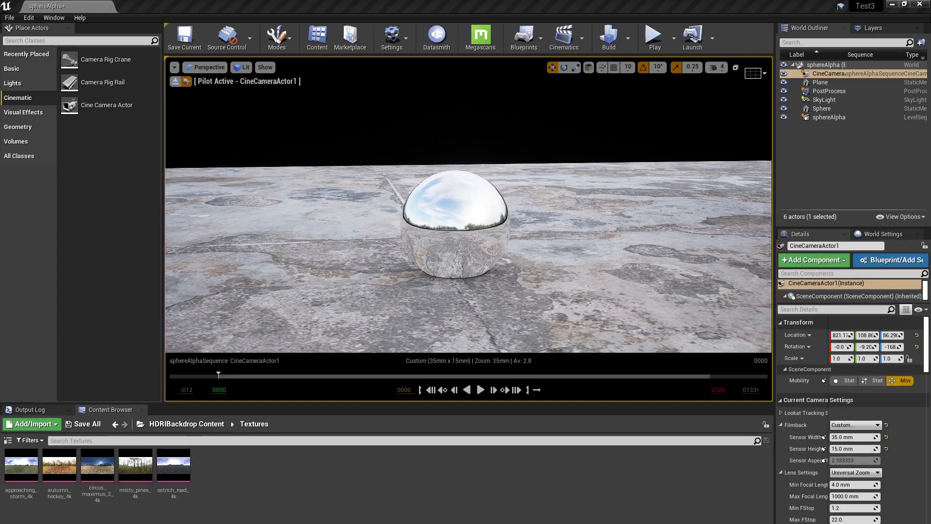
pyautogui.click(486, 389)
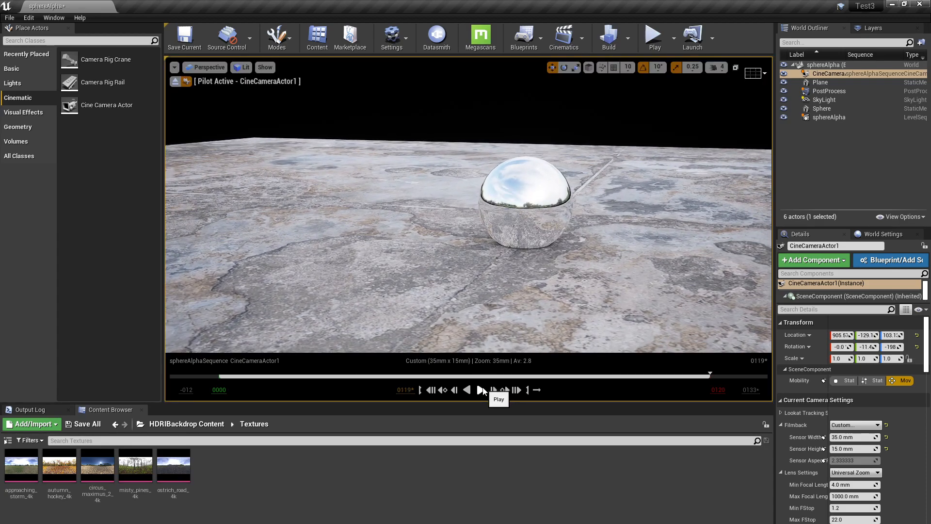
pyautogui.click(482, 389)
pyautogui.click(482, 390)
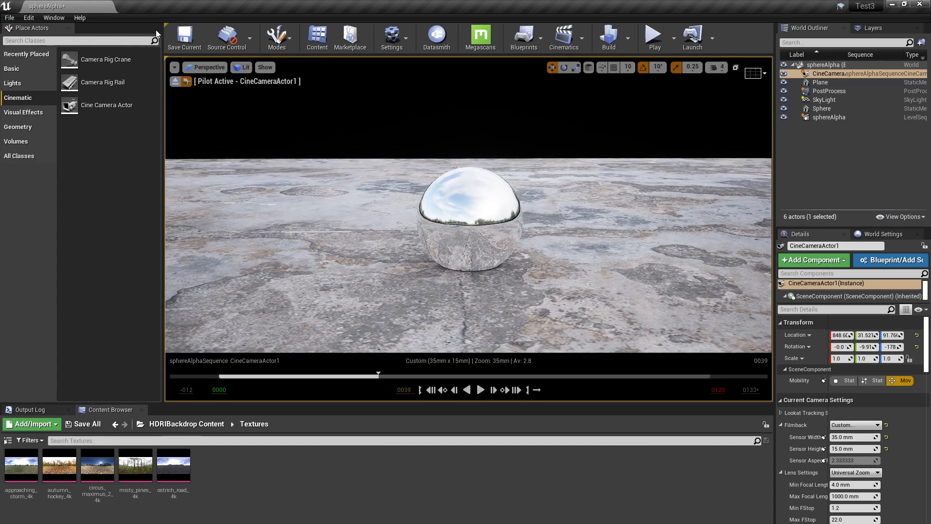
# Open the Movie Render Queue and add sphereAlphaSequence as a render job.
pyautogui.click(57, 18)
pyautogui.moveTo(60, 38)
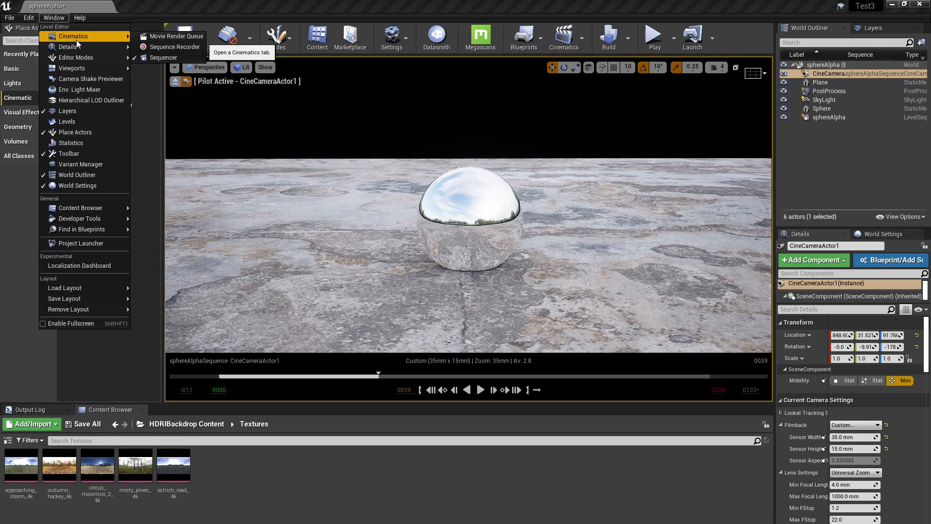
pyautogui.click(163, 36)
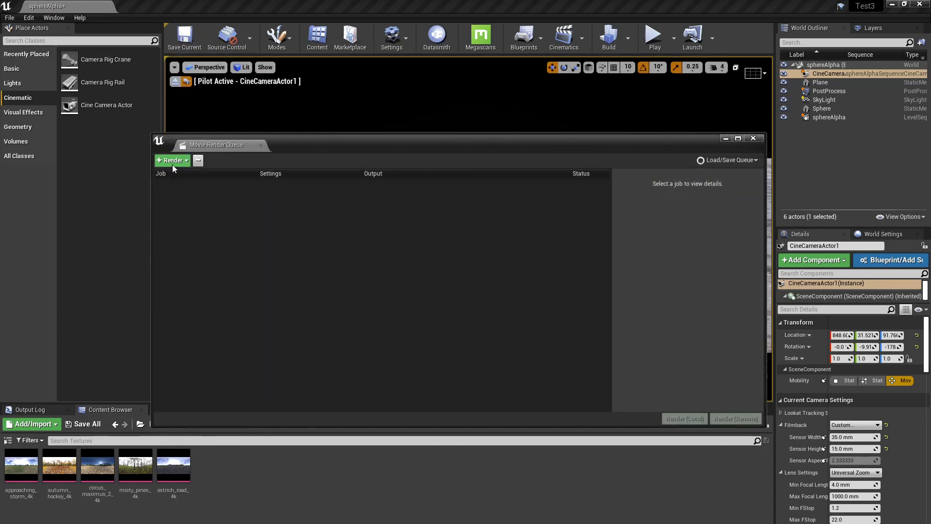
pyautogui.click(173, 164)
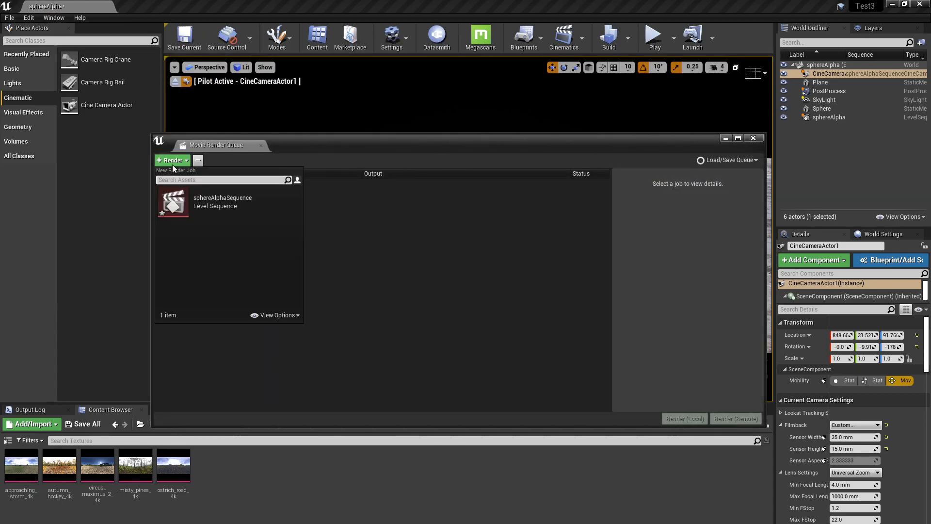
pyautogui.click(195, 204)
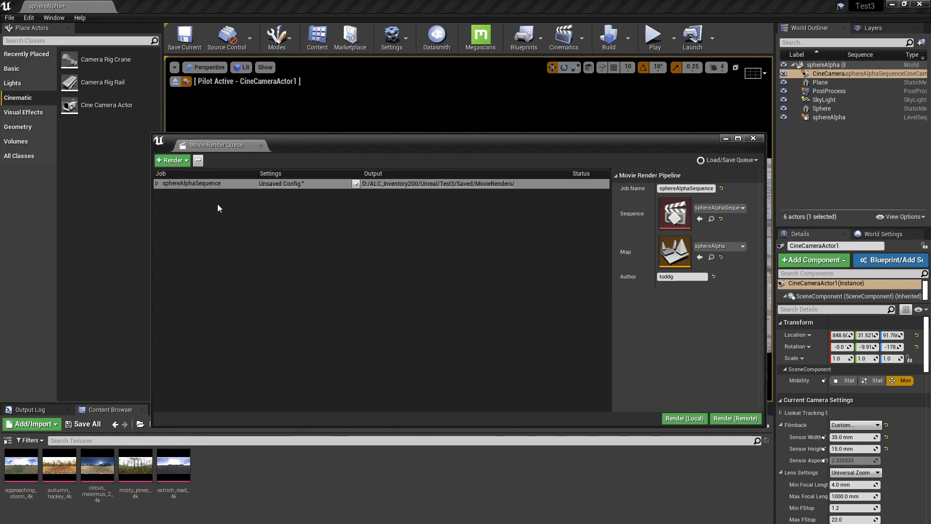
# In the job's settings, disable the .jpg Sequence [8bit] output and add a .png Sequence [8bit] output.
pyautogui.click(266, 184)
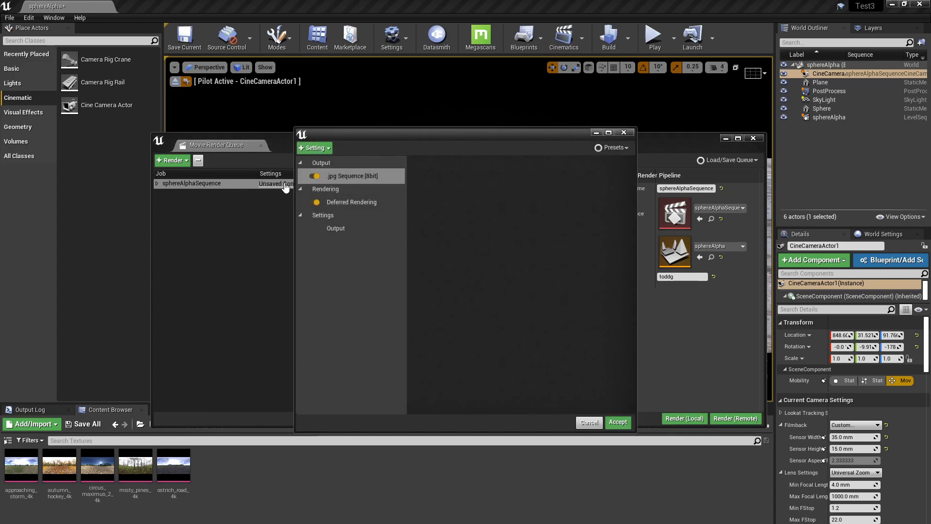
pyautogui.click(315, 176)
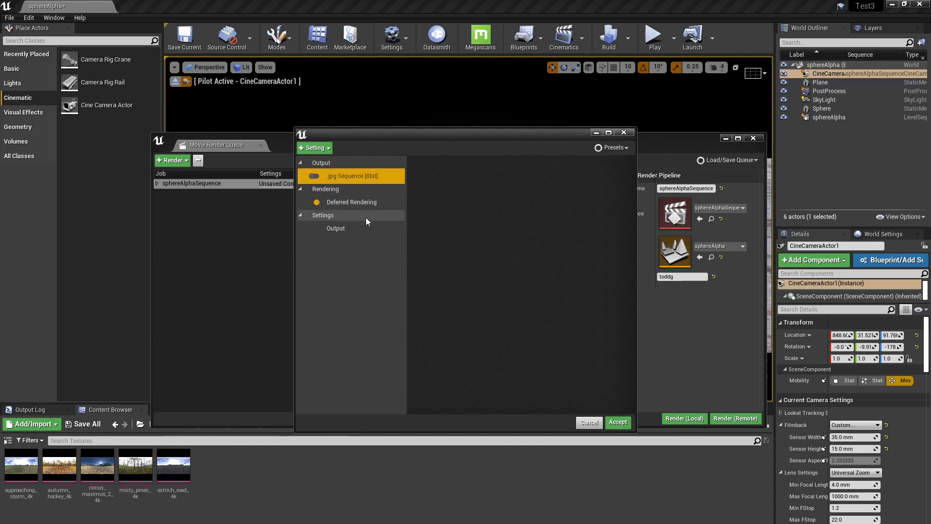
pyautogui.click(318, 147)
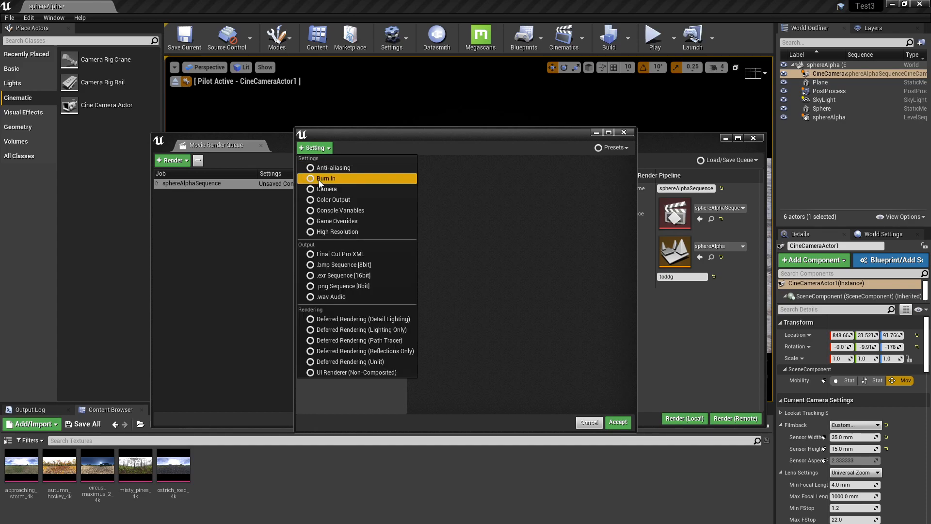
pyautogui.click(330, 287)
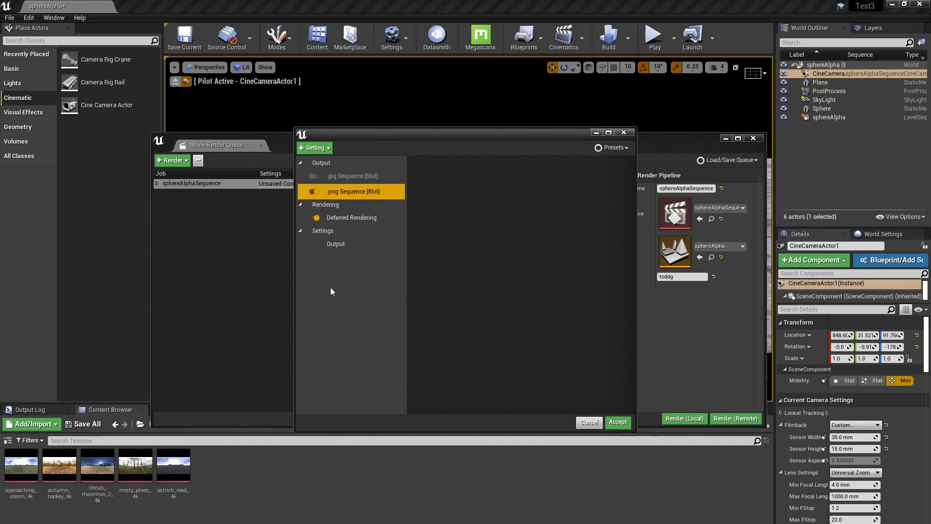
# Enable Accumulator Includes Alpha for the job's Deferred Rendering pass.
pyautogui.click(348, 219)
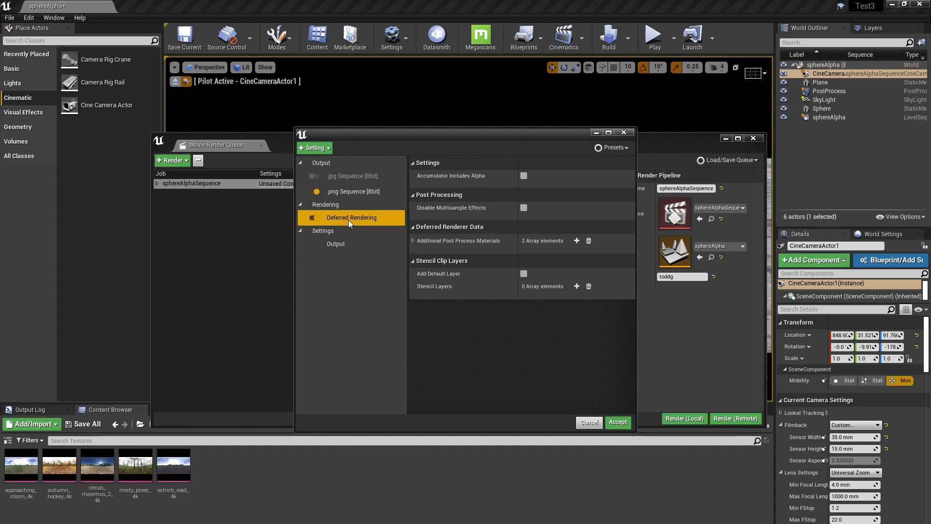
pyautogui.moveTo(439, 177)
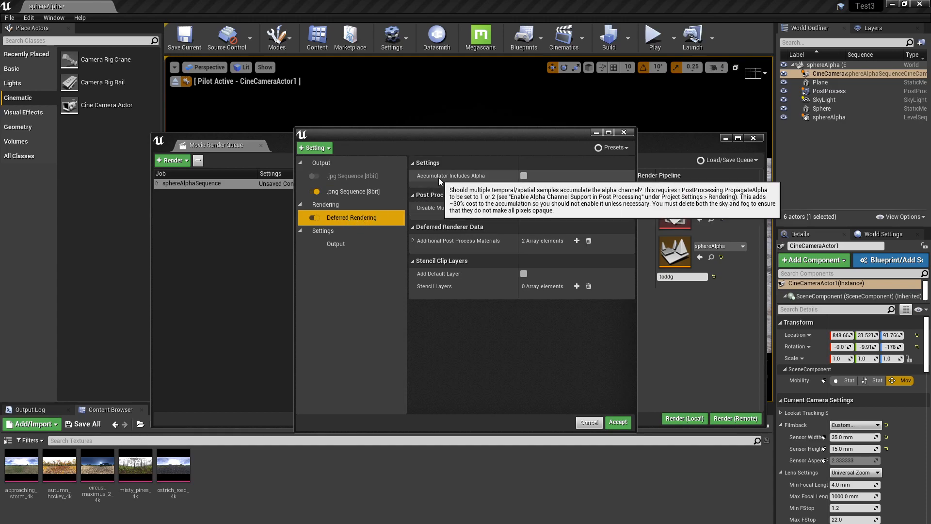
pyautogui.click(523, 176)
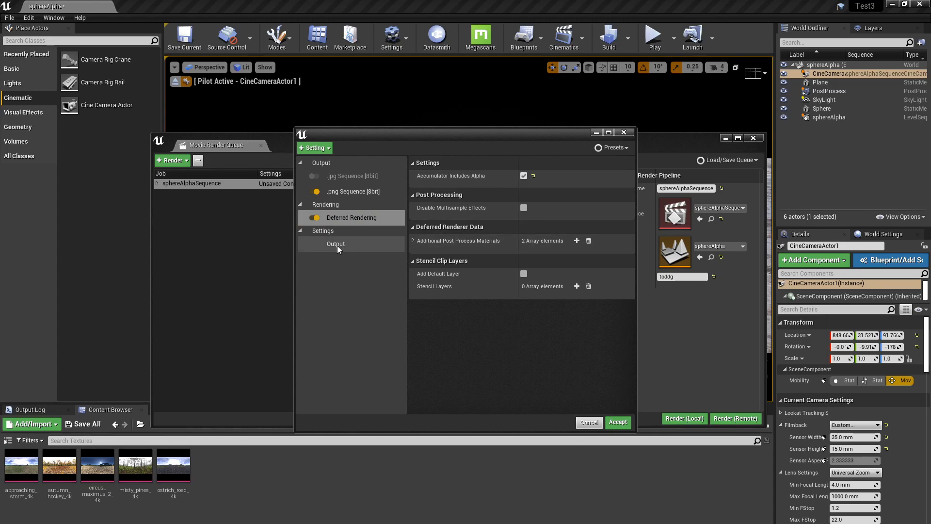
# Add an Anti-aliasing setting with a Temporal Sample Count of 16 and override the anti-aliasing method with None.
pyautogui.click(310, 149)
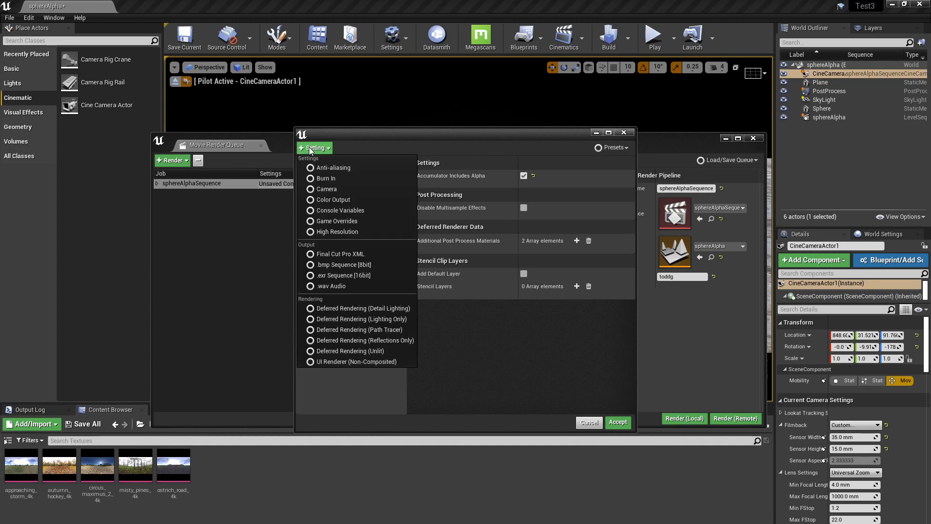
pyautogui.click(312, 167)
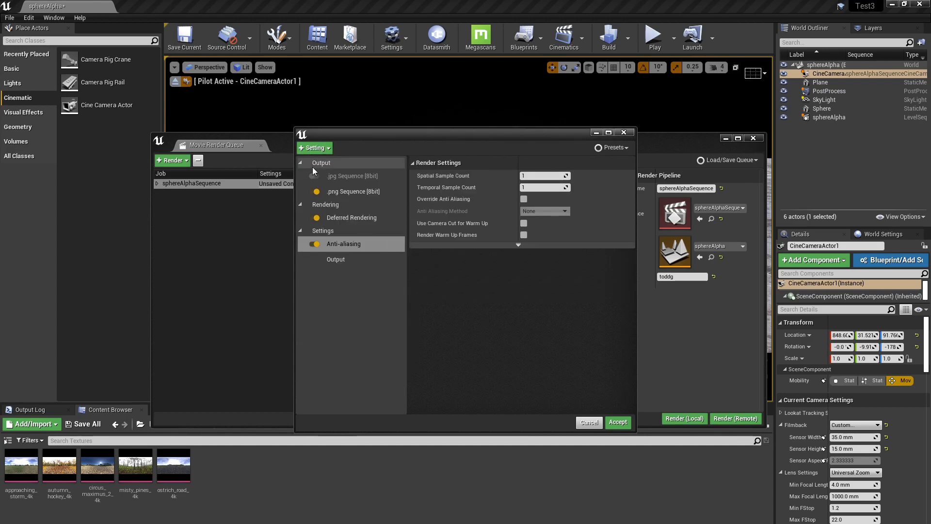
pyautogui.click(528, 187)
pyautogui.write('16')
pyautogui.press('Return')
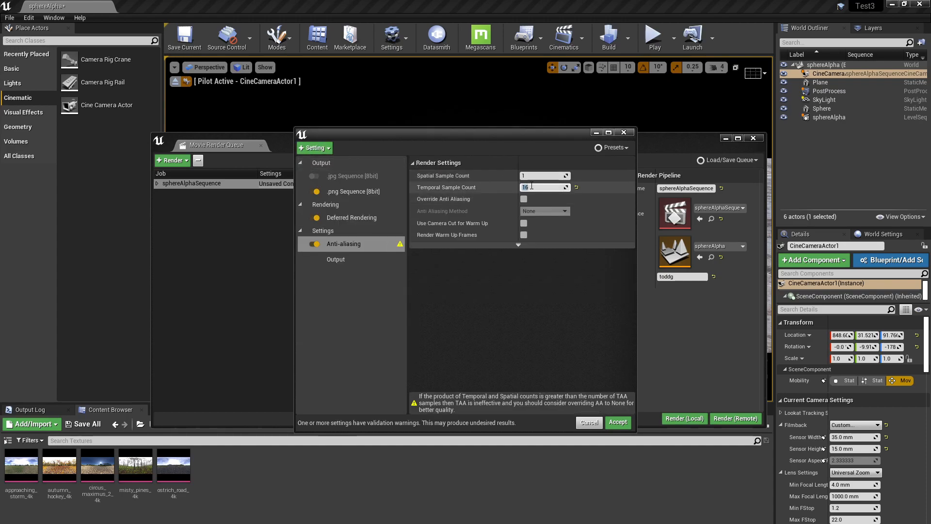
pyautogui.click(524, 199)
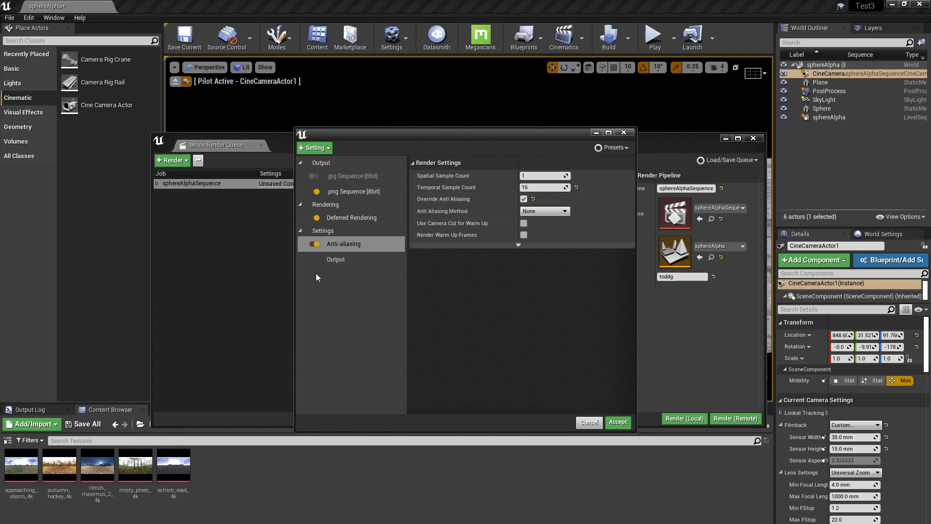
# Create a TestAlpha folder in D:/Tests, use it as the job's output directory, and accept the render settings.
pyautogui.click(333, 262)
pyautogui.click(608, 177)
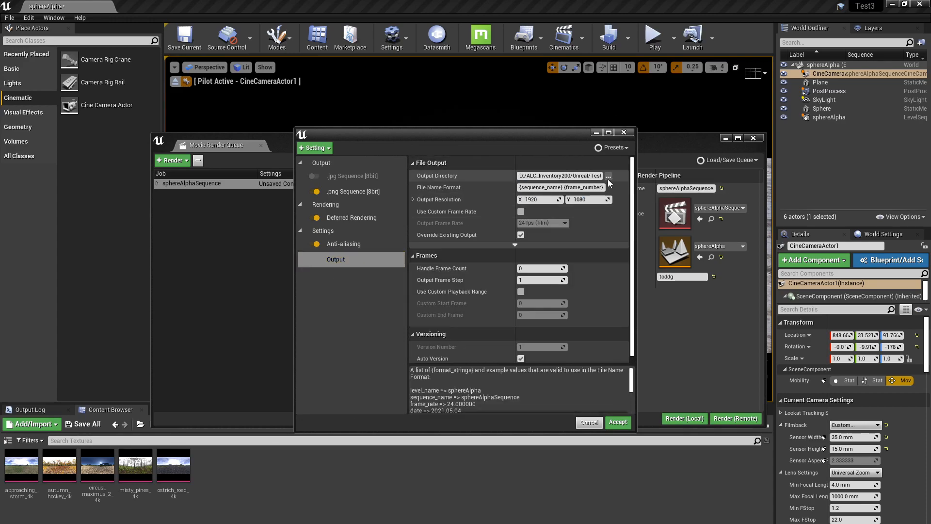
pyautogui.click(440, 151)
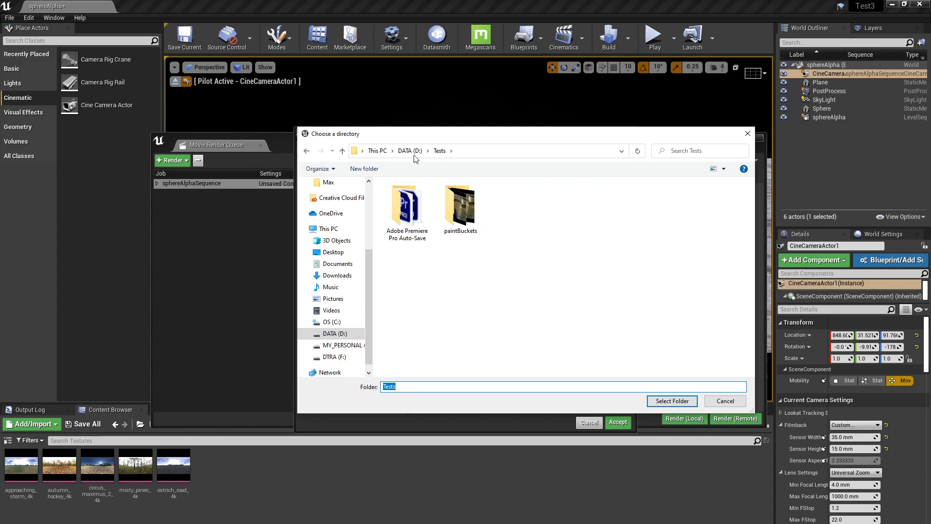
pyautogui.rightClick(524, 275)
pyautogui.moveTo(601, 377)
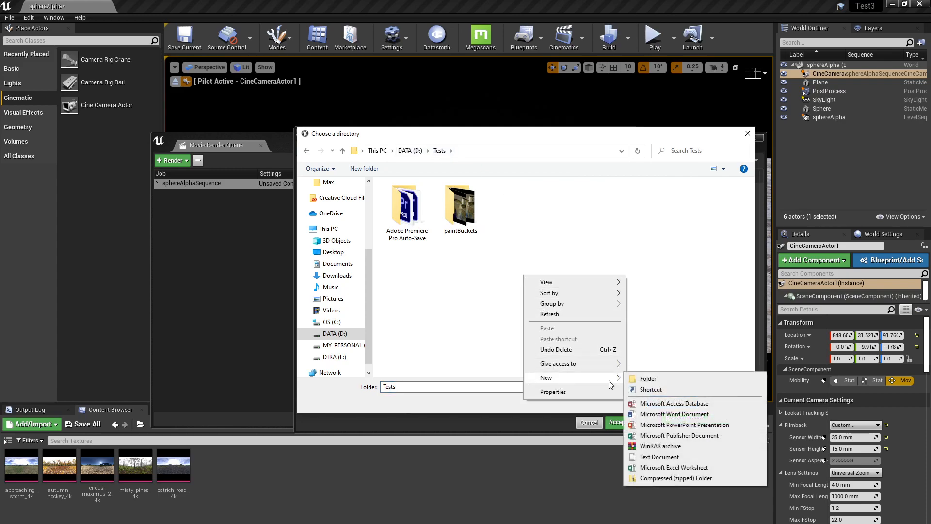
pyautogui.click(660, 383)
pyautogui.write('Te')
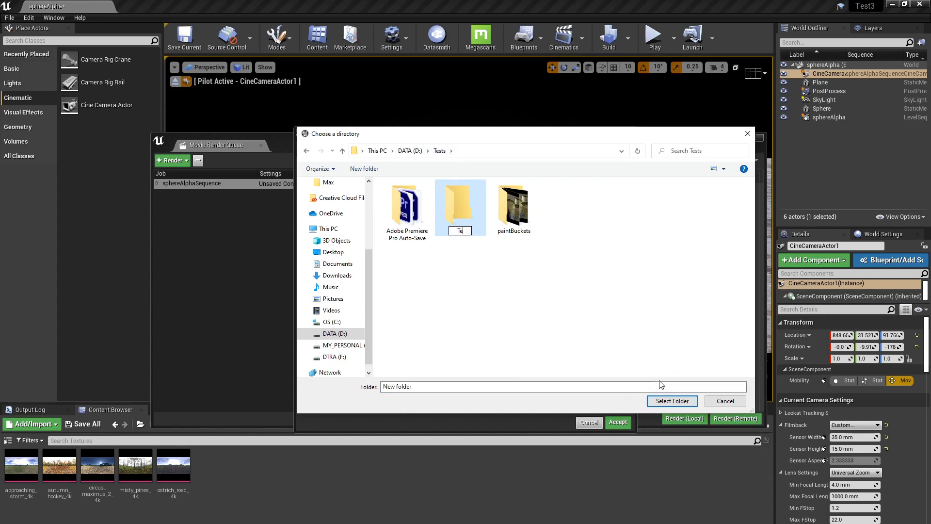
pyautogui.write('stAlpha')
pyautogui.press('Return')
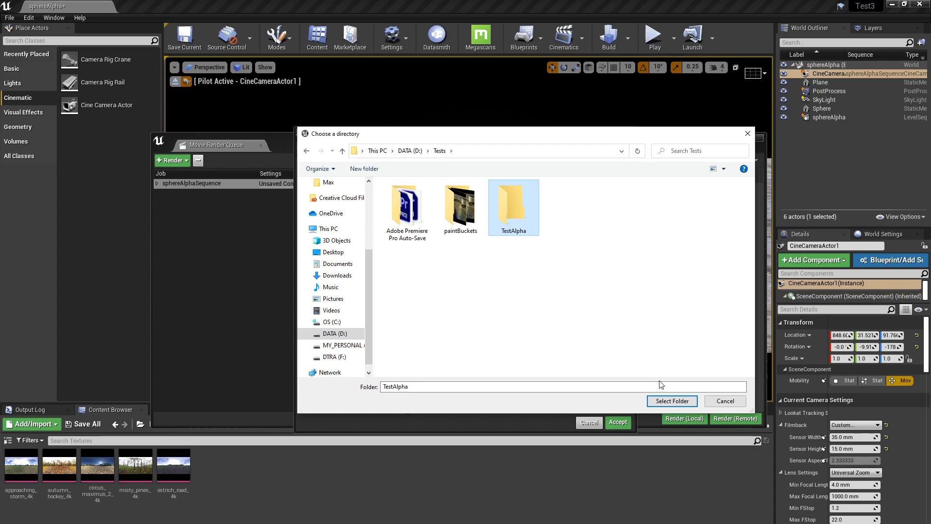
pyautogui.press('Return')
pyautogui.click(678, 401)
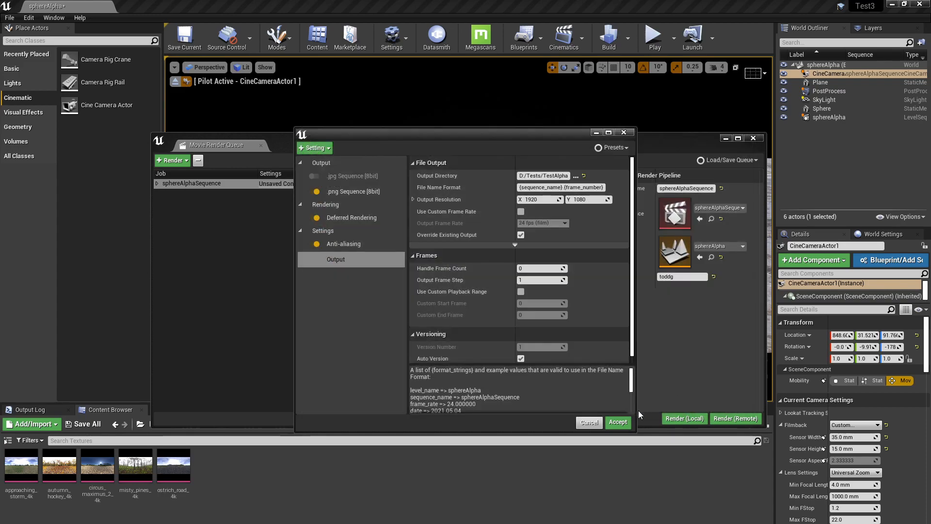
pyautogui.click(617, 423)
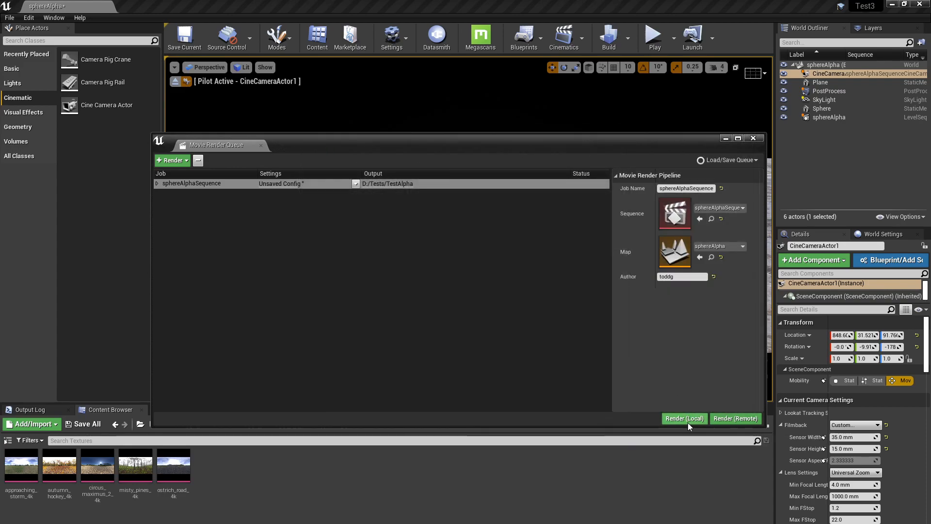
# Render the job locally, stop the render partway, and move the render queue window off the viewport.
pyautogui.click(688, 420)
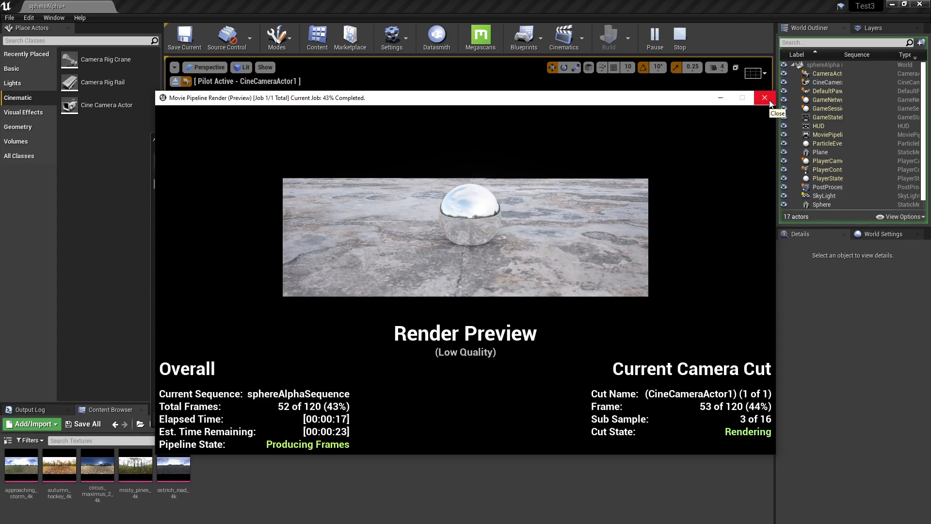
pyautogui.click(769, 100)
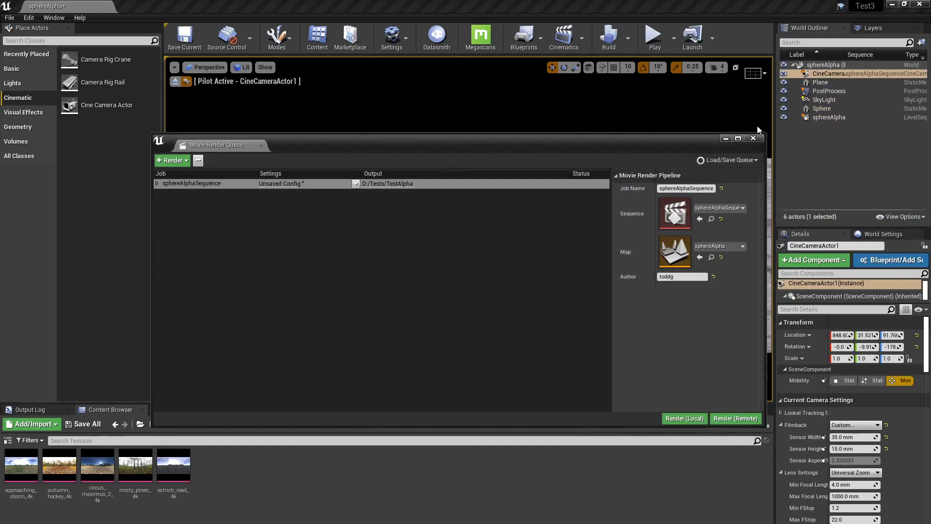
pyautogui.moveTo(681, 138); pyautogui.dragTo(400, 402)
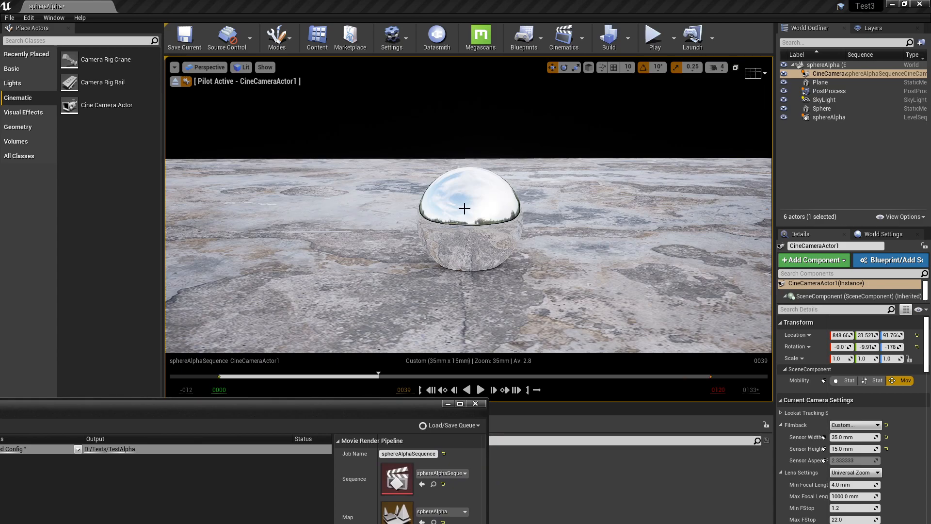
# Select the concrete plane and look for its visibility options, filtering its details by "vis" and widening the property names.
pyautogui.click(294, 185)
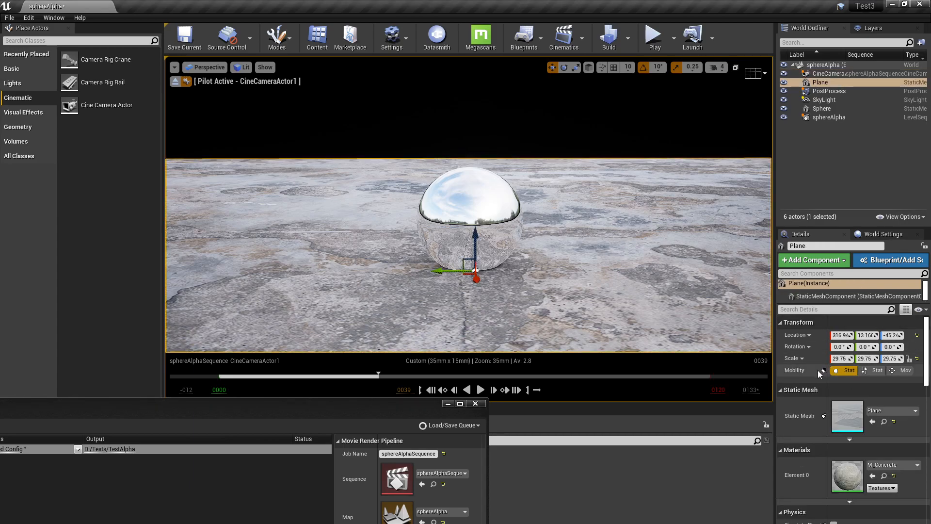
pyautogui.scroll(-10, 820, 372)
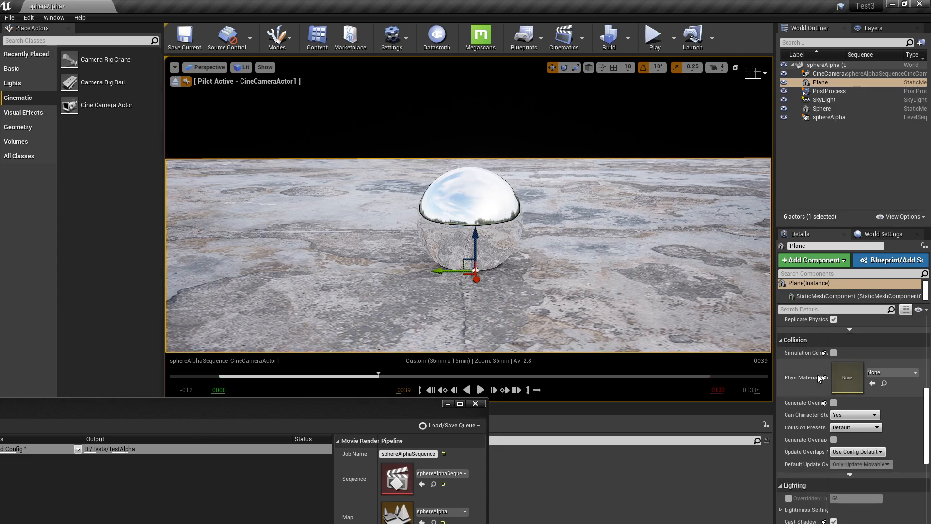
pyautogui.scroll(-5, 816, 375)
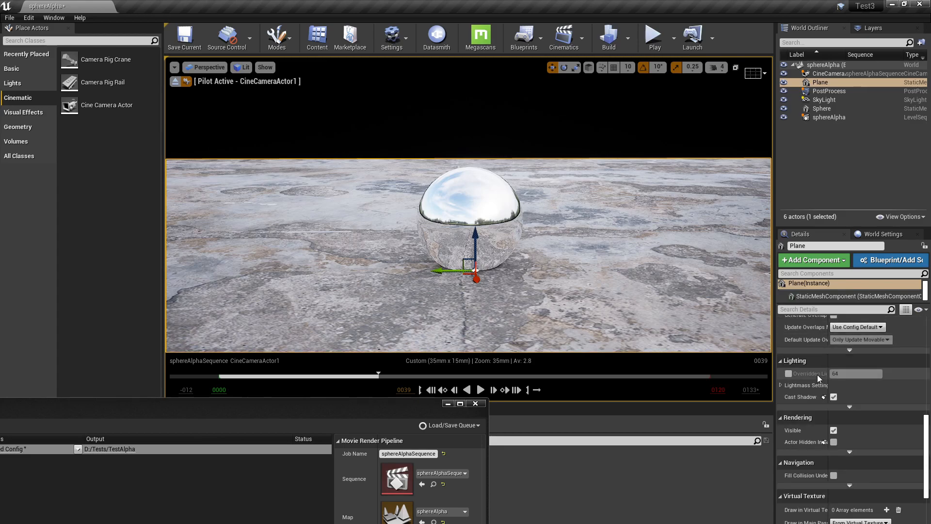
pyautogui.scroll(-8, 817, 374)
pyautogui.scroll(-1, 811, 484)
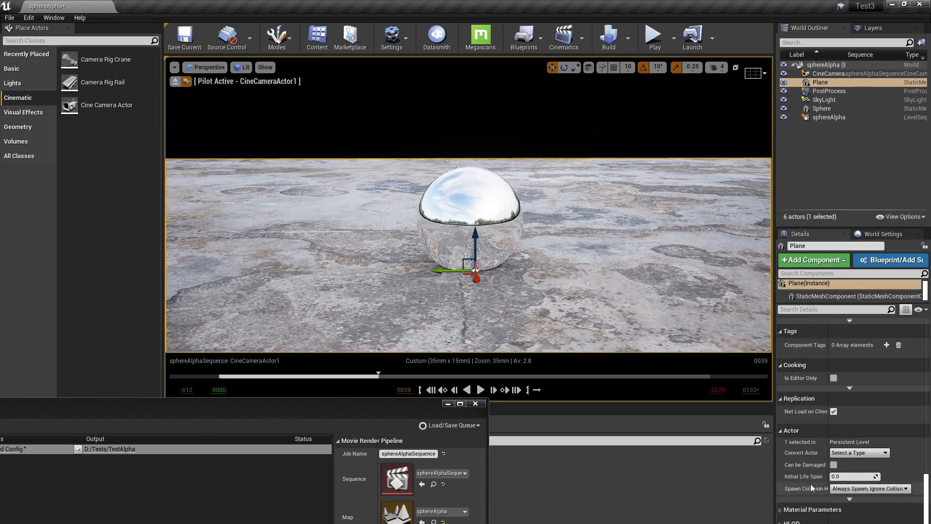
pyautogui.click(789, 309)
pyautogui.write('vis')
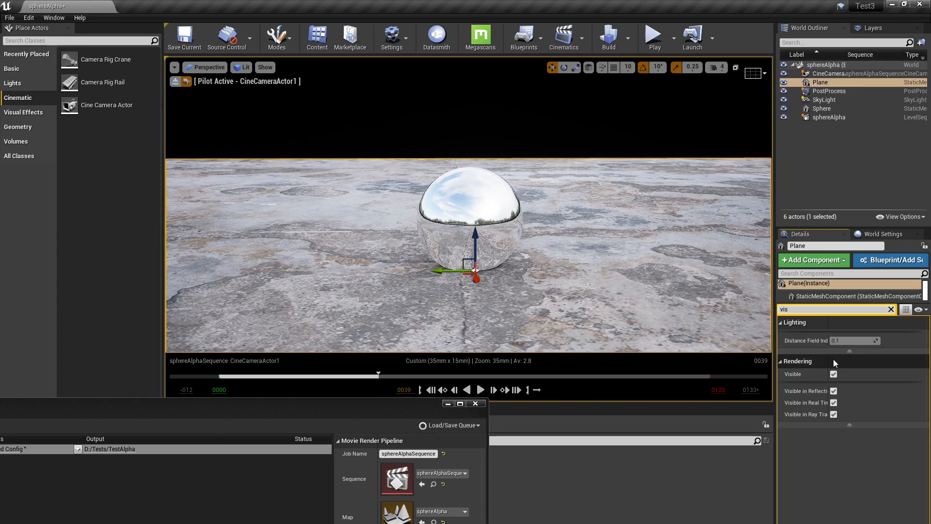
pyautogui.moveTo(830, 362); pyautogui.dragTo(869, 359)
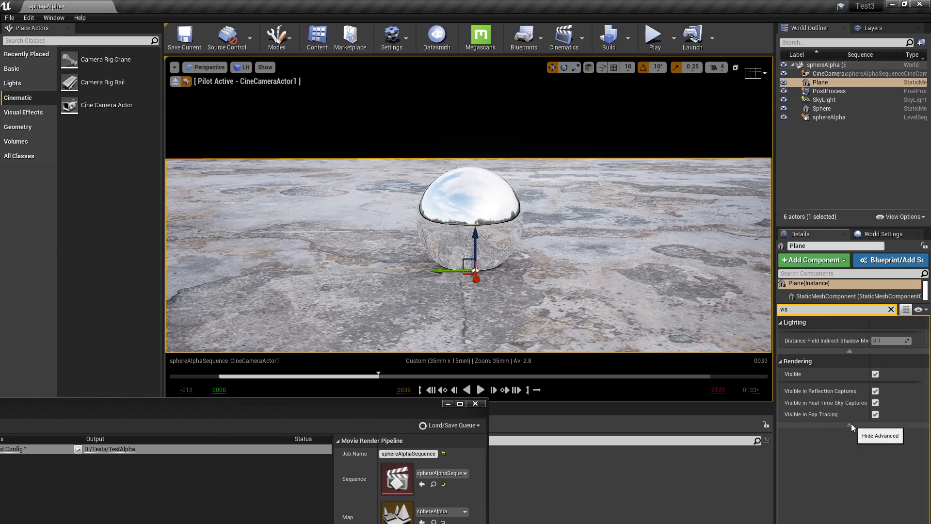
# Clear the plane's details filter and test its Visible rendering option by switching it off and back on.
pyautogui.click(891, 309)
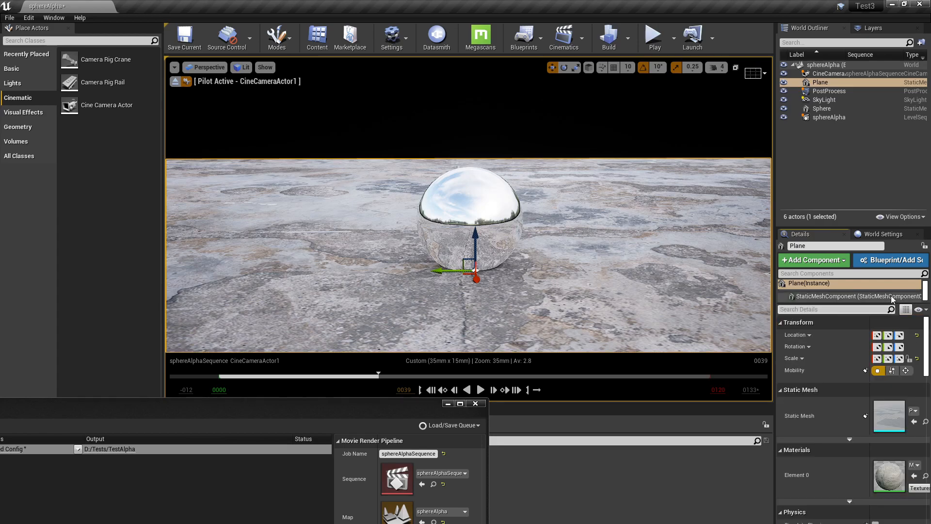
pyautogui.scroll(-15, 822, 375)
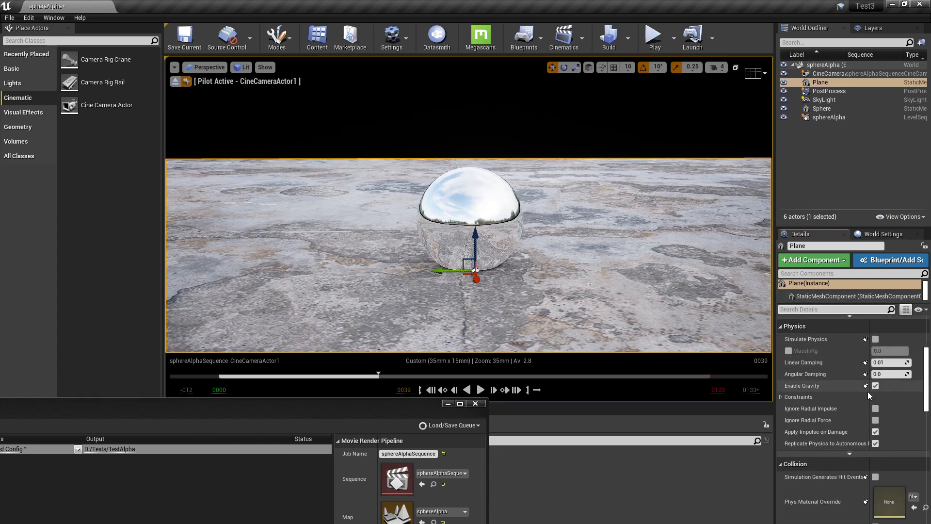
pyautogui.scroll(-6, 826, 453)
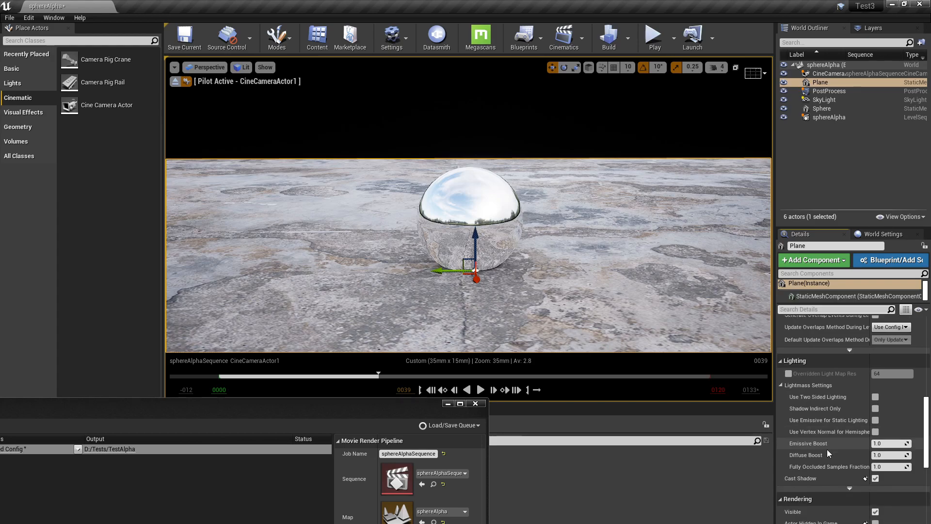
pyautogui.scroll(-3, 827, 449)
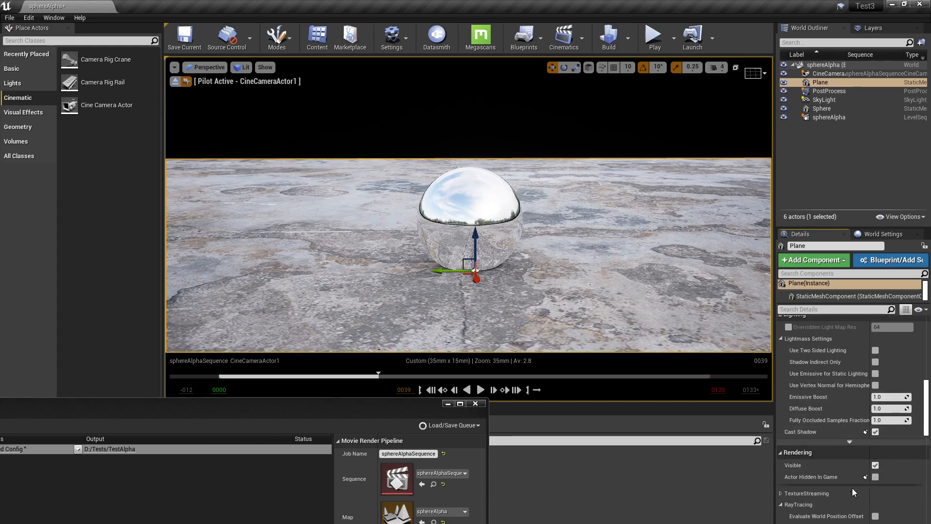
pyautogui.scroll(-1, 852, 484)
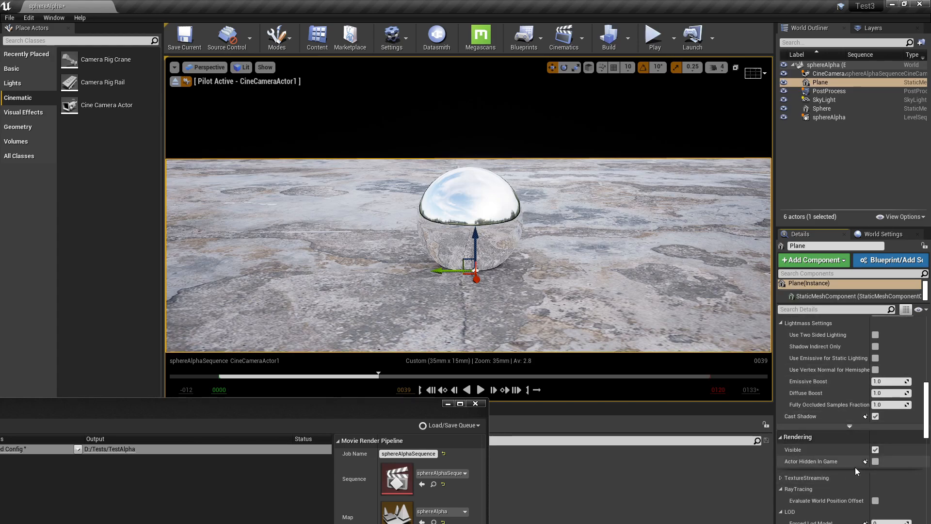
pyautogui.click(876, 450)
pyautogui.click(875, 450)
# Test the plane's Render in Main Pass option by switching it off and back on.
pyautogui.scroll(-3, 825, 449)
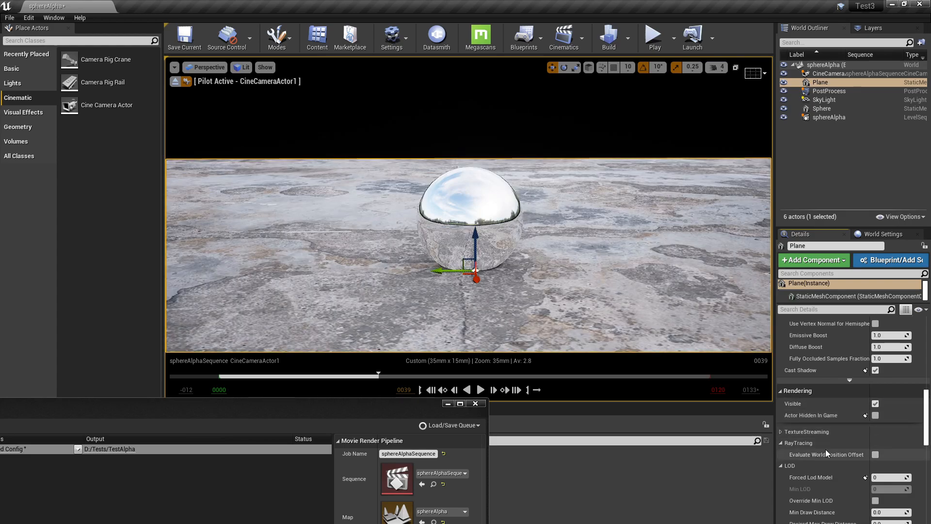
pyautogui.scroll(-5, 825, 449)
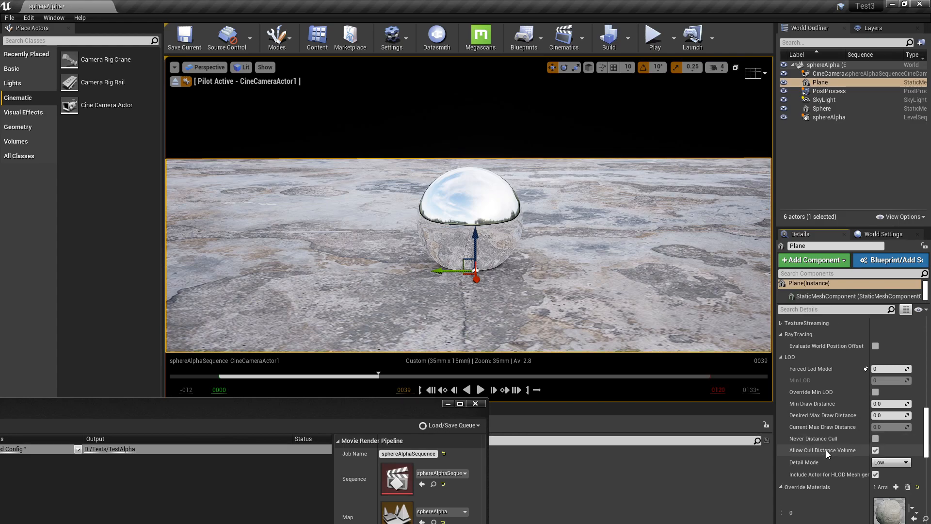
pyautogui.scroll(-4, 826, 453)
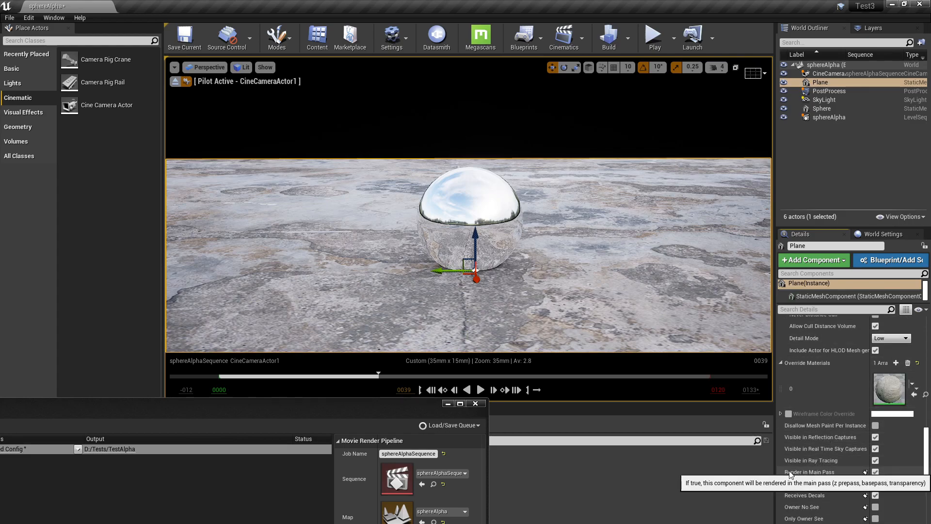
pyautogui.click(876, 473)
pyautogui.click(876, 473)
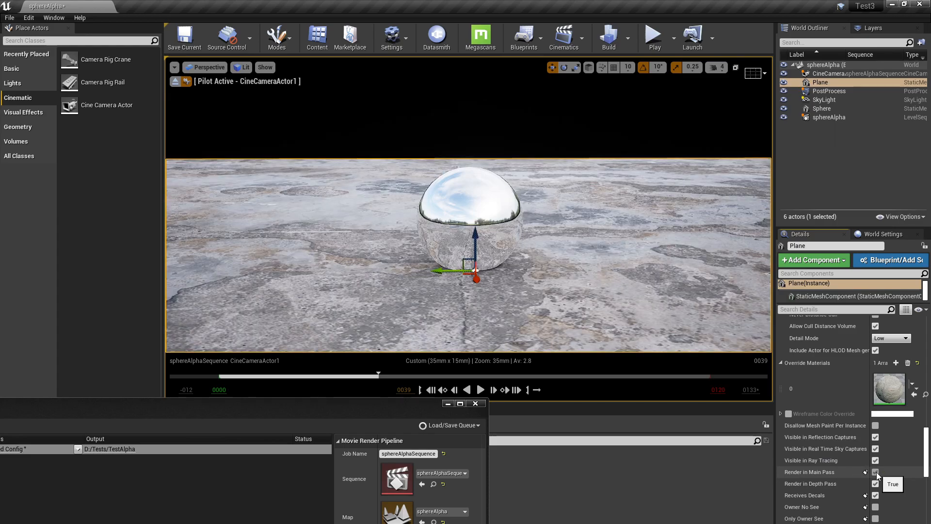
# Enable Only Owner See in the concrete plane's rendering options.
pyautogui.scroll(-1, 842, 495)
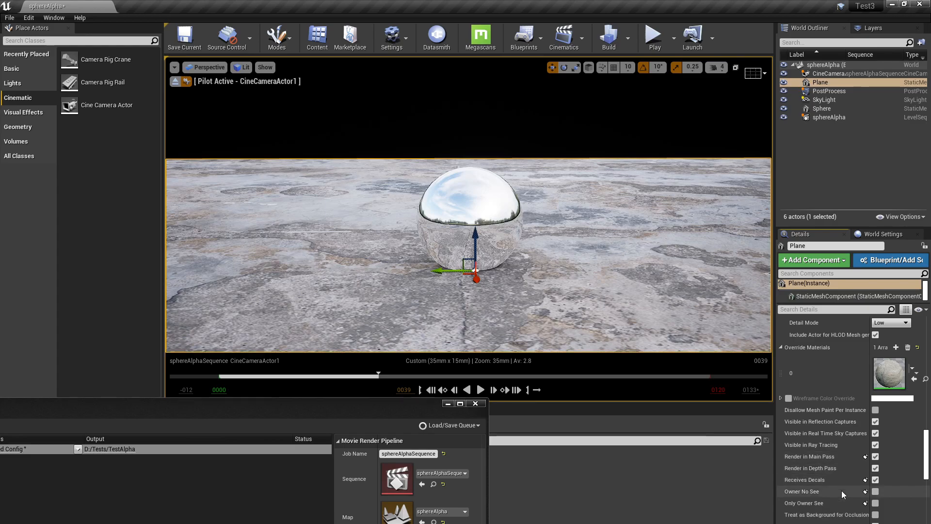
pyautogui.scroll(-1, 842, 494)
pyautogui.click(875, 488)
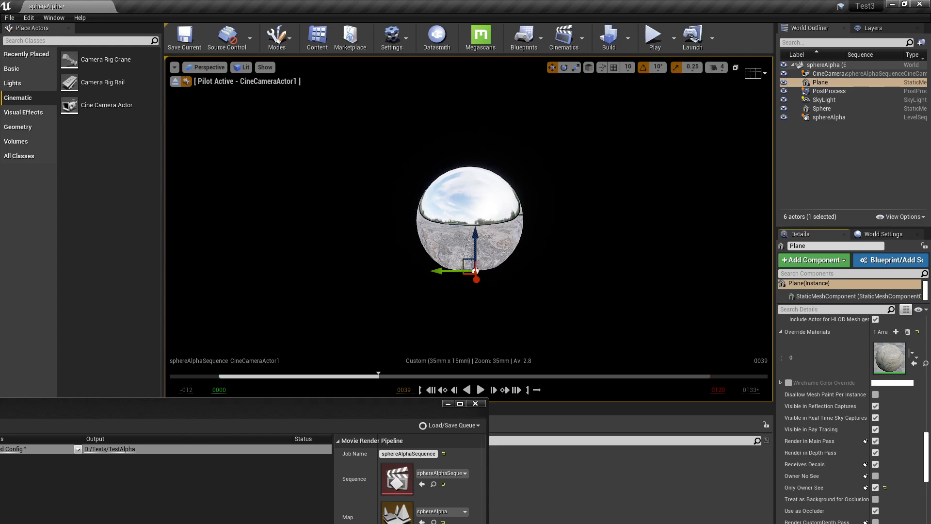
# Play back and pause the camera sequence to examine the sphere's reflections through the camera move.
pyautogui.click(481, 390)
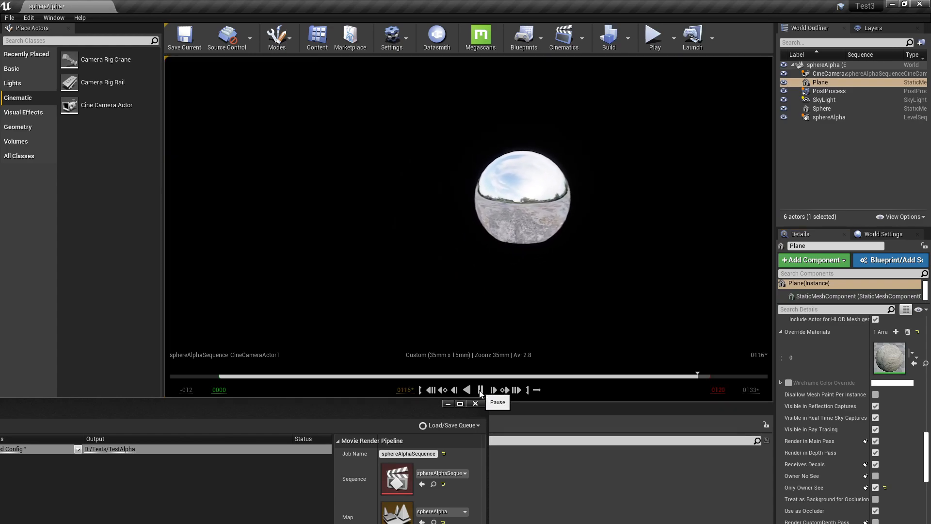
pyautogui.click(480, 391)
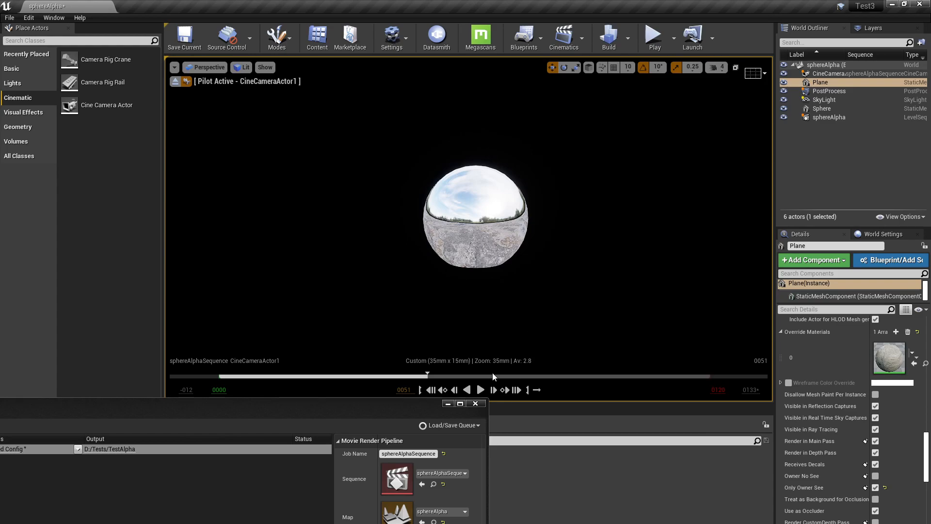
pyautogui.click(480, 390)
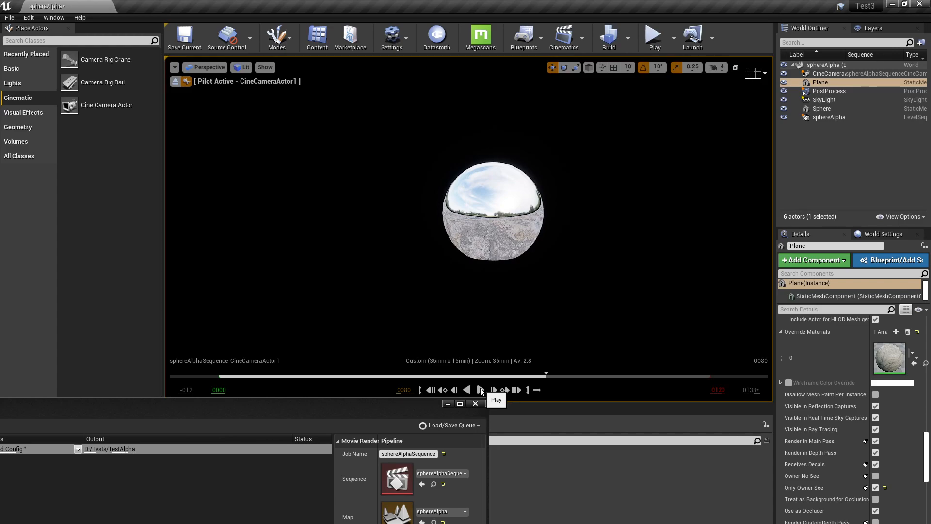
pyautogui.hotkey('alt', 'Tab')
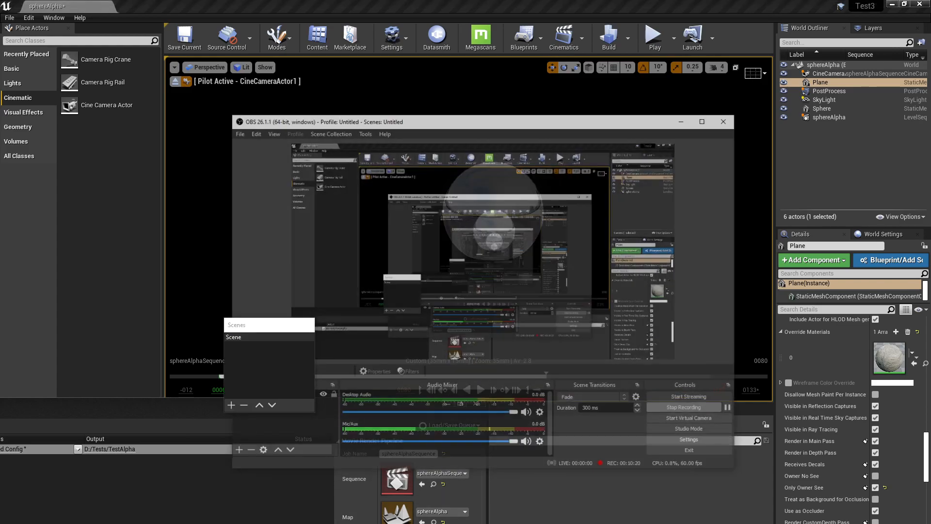